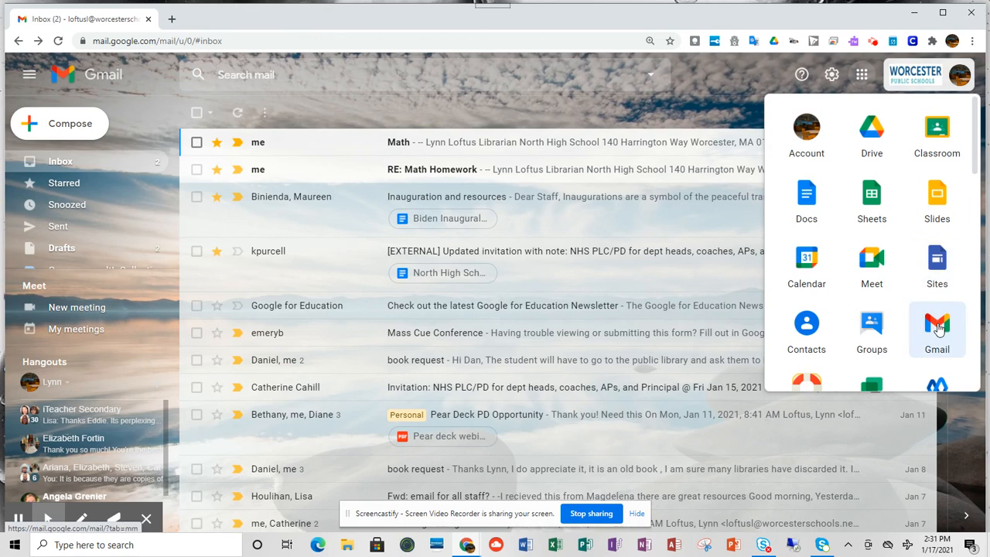
- View the message selection choices and the additional actions available for the inbox
{"action": "left_click", "coordinate": [142, 100]}
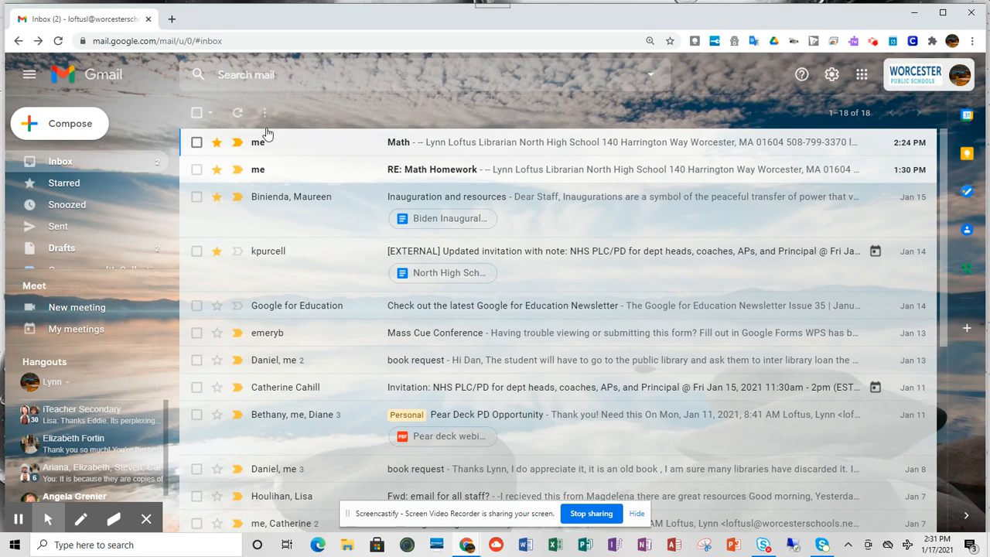
{"action": "left_click", "coordinate": [209, 113]}
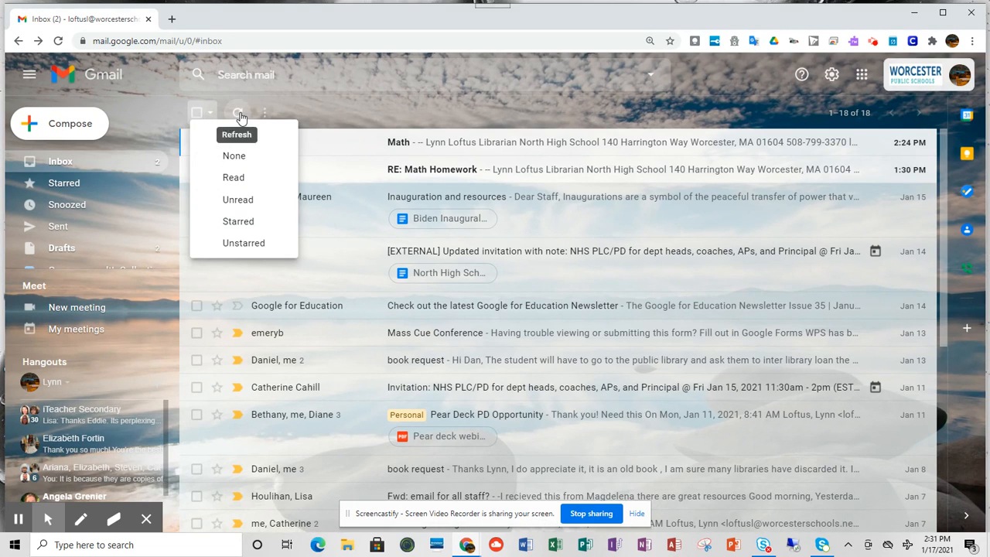
{"action": "left_click", "coordinate": [266, 113]}
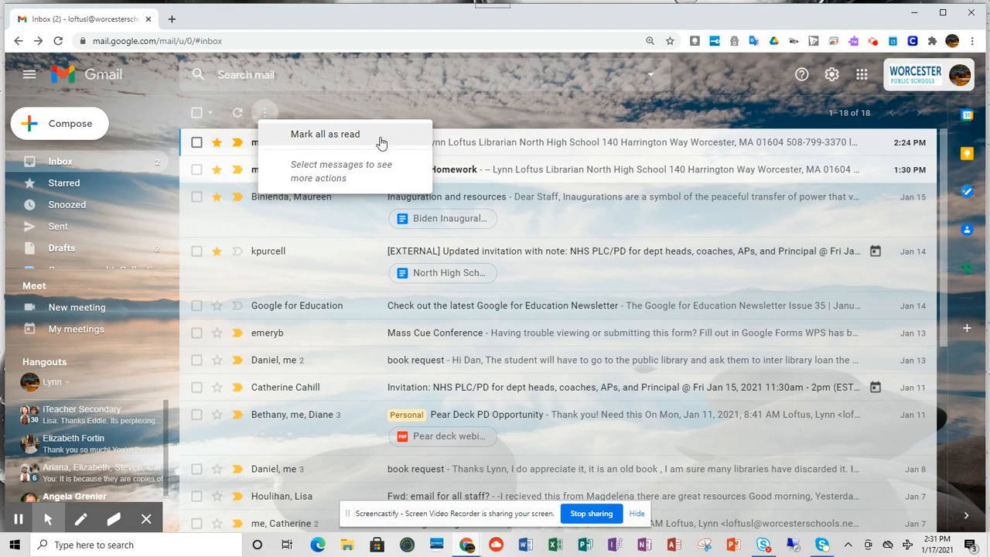
{"action": "left_click", "coordinate": [141, 107]}
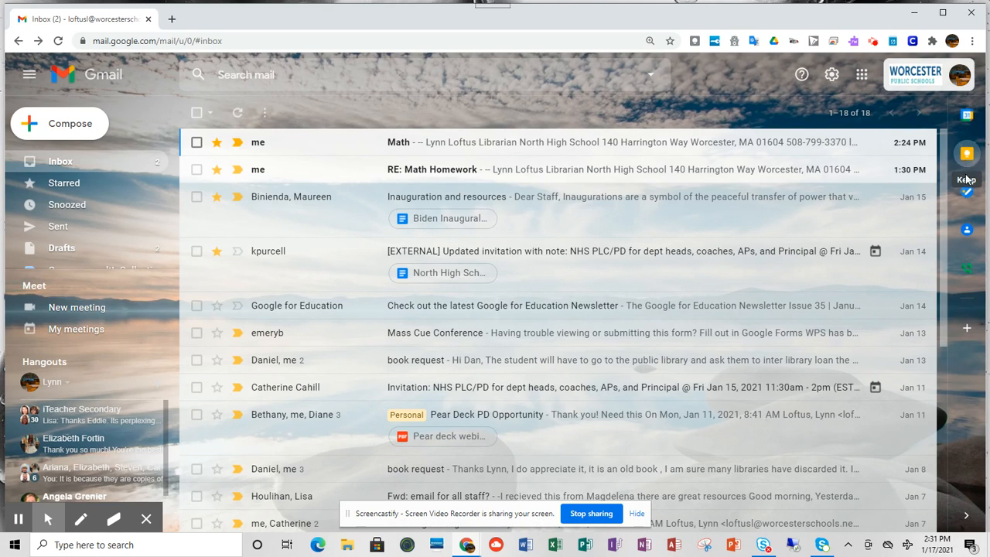
- View the full General settings page and return to the inbox
{"action": "left_click", "coordinate": [831, 75]}
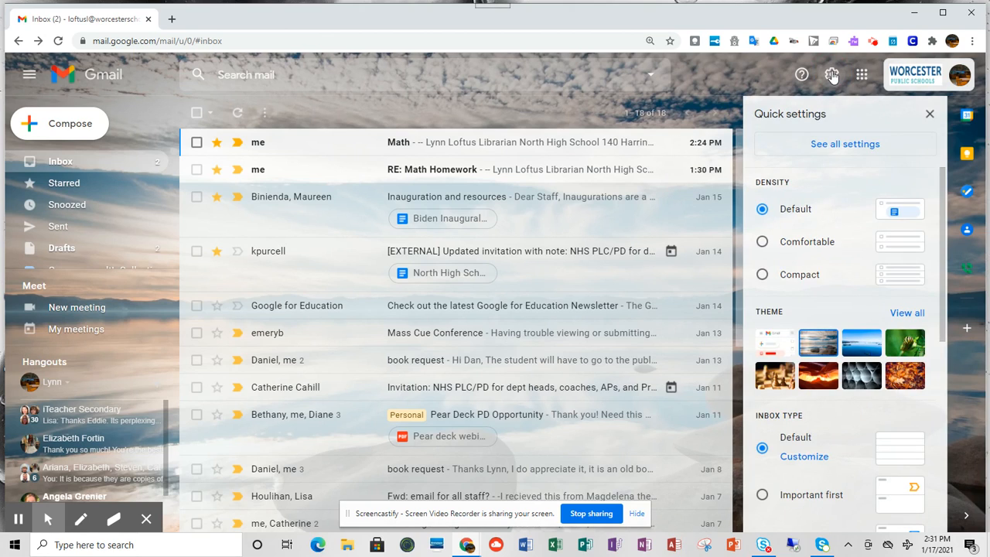
{"action": "left_click", "coordinate": [854, 152]}
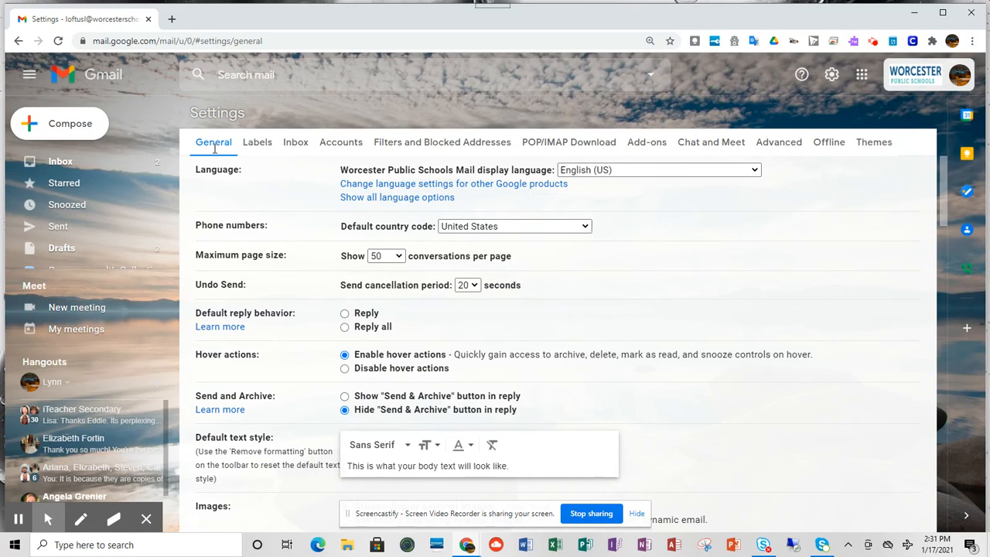
{"action": "left_click", "coordinate": [18, 41]}
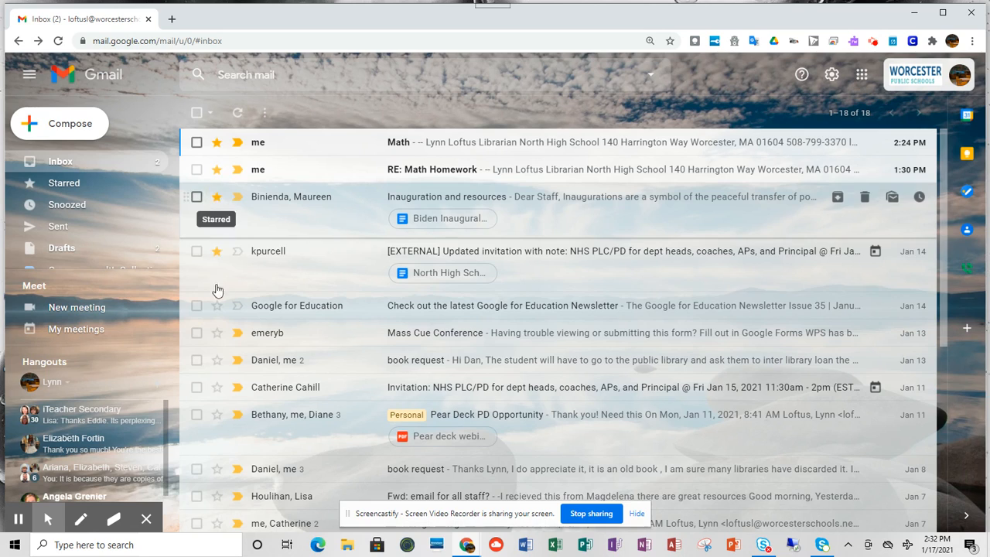
- Star the Google for Education newsletter message and expand the folder and label list to show all its entries
{"action": "left_click", "coordinate": [217, 310]}
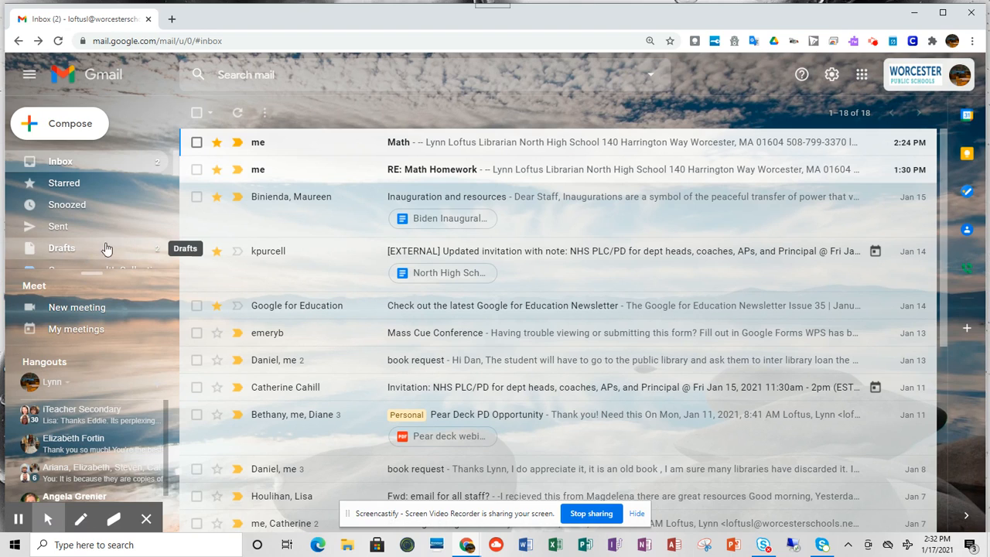
{"action": "scroll", "coordinate": [99, 253], "scroll_direction": "down", "scroll_amount": 2}
{"action": "scroll", "coordinate": [104, 207], "scroll_direction": "down", "scroll_amount": 5}
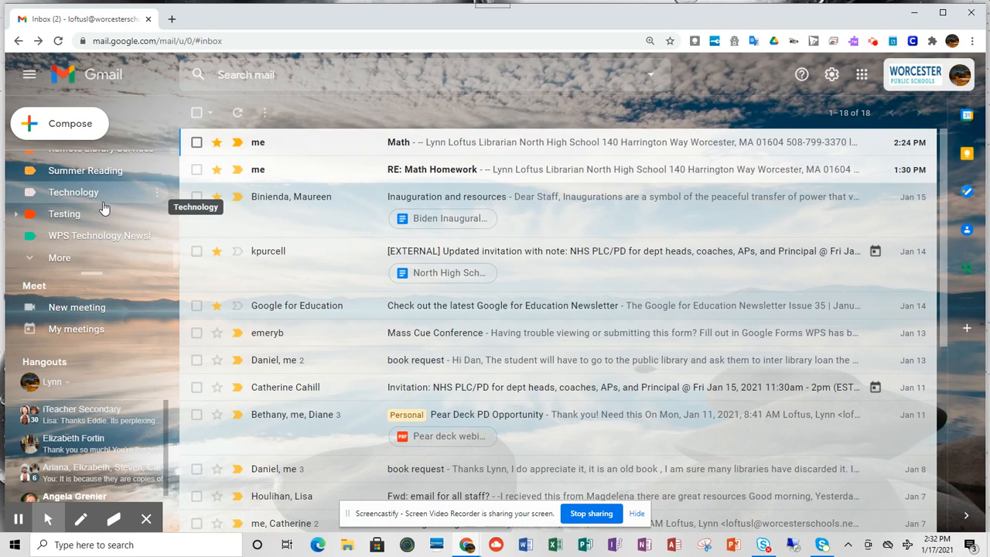
{"action": "left_click", "coordinate": [66, 259]}
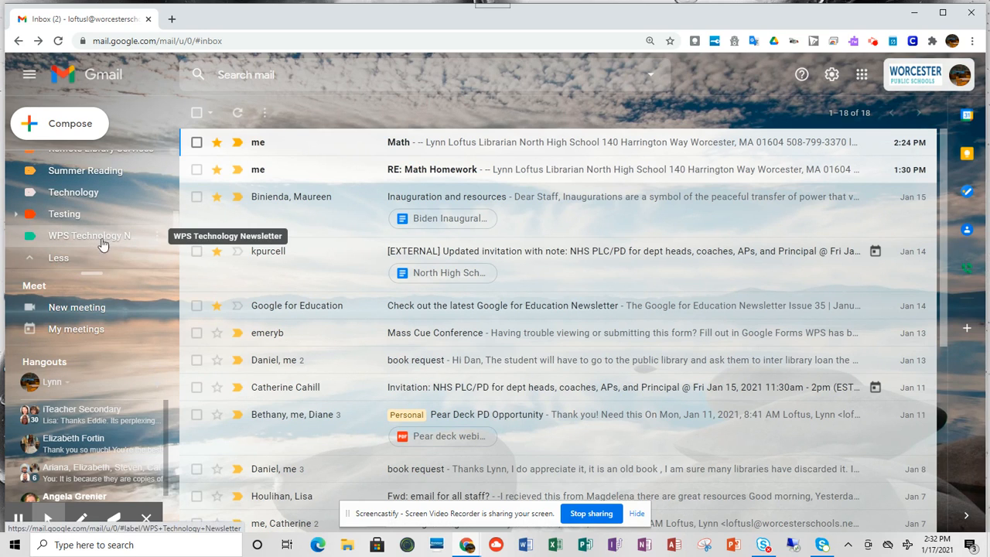
{"action": "scroll", "coordinate": [88, 248], "scroll_direction": "up", "scroll_amount": 5}
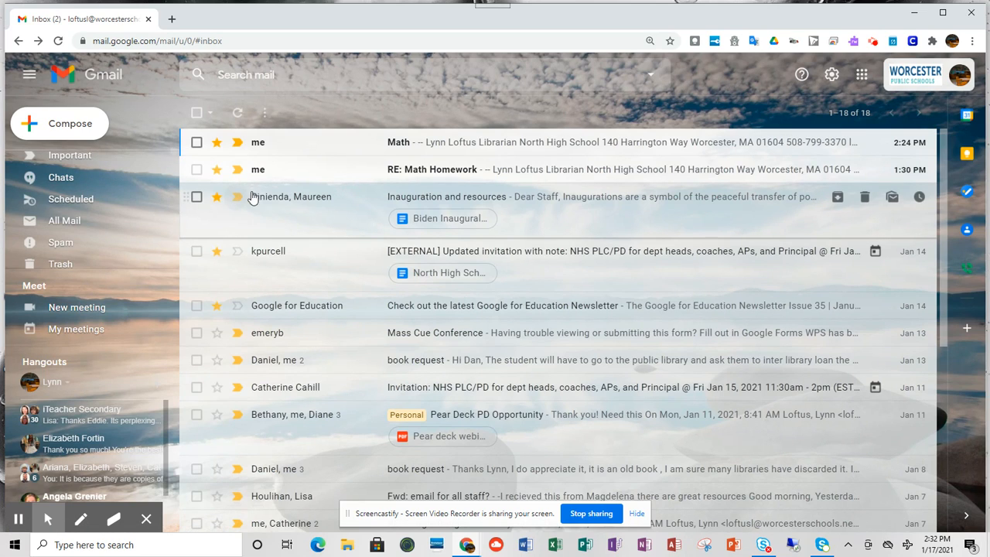
- Mark the "Updated invitation with note: NHS PLC/PD" message as important and look through the remaining folders and categories
{"action": "left_click", "coordinate": [237, 255]}
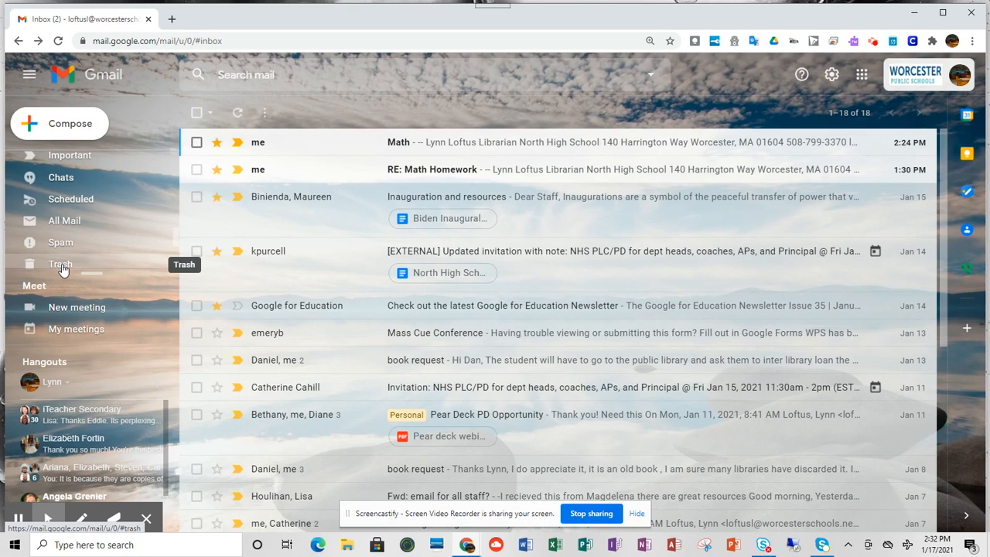
{"action": "scroll", "coordinate": [62, 269], "scroll_direction": "down", "scroll_amount": 3}
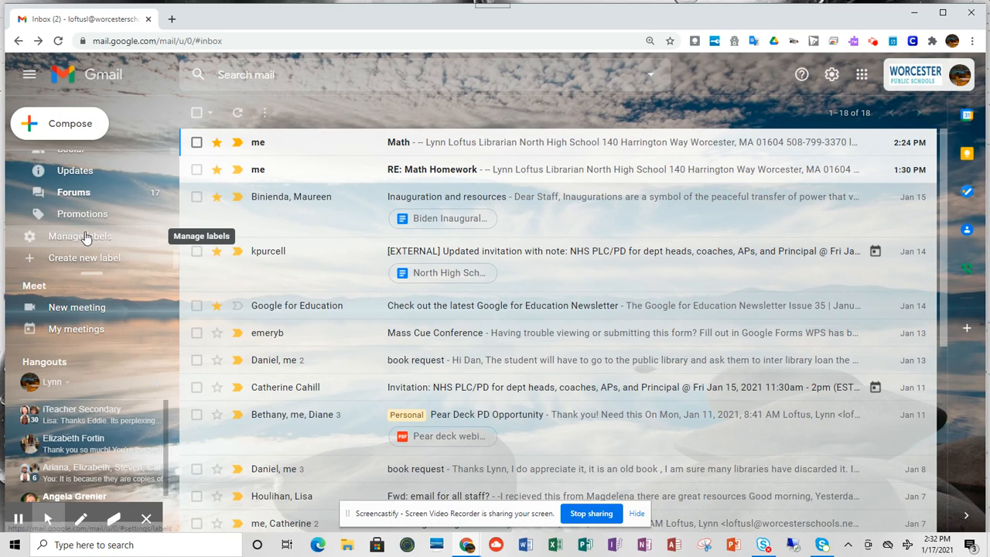
{"action": "scroll", "coordinate": [98, 230], "scroll_direction": "up", "scroll_amount": 2}
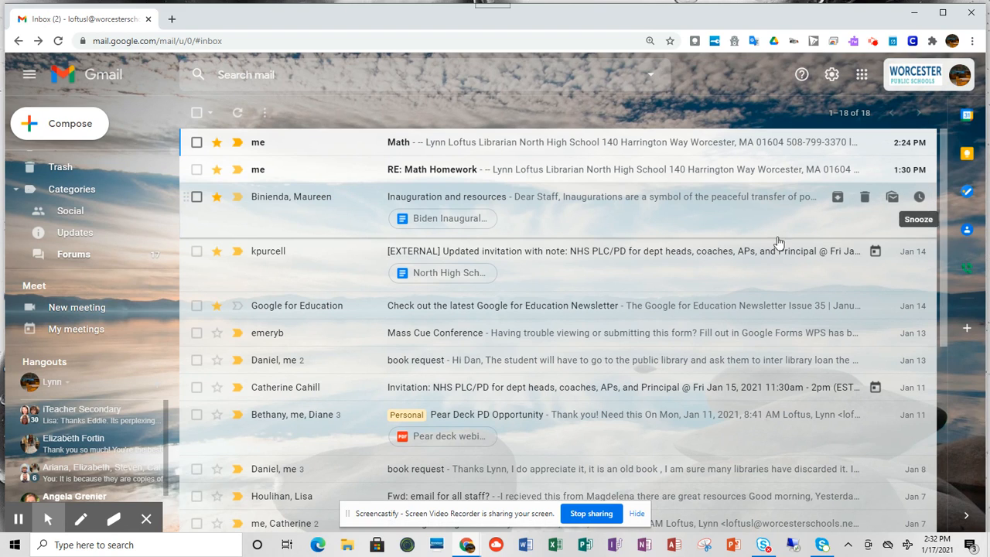
- Open the "Inauguration and resources" message to view its additional actions, and return to the inbox
{"action": "left_click", "coordinate": [358, 223]}
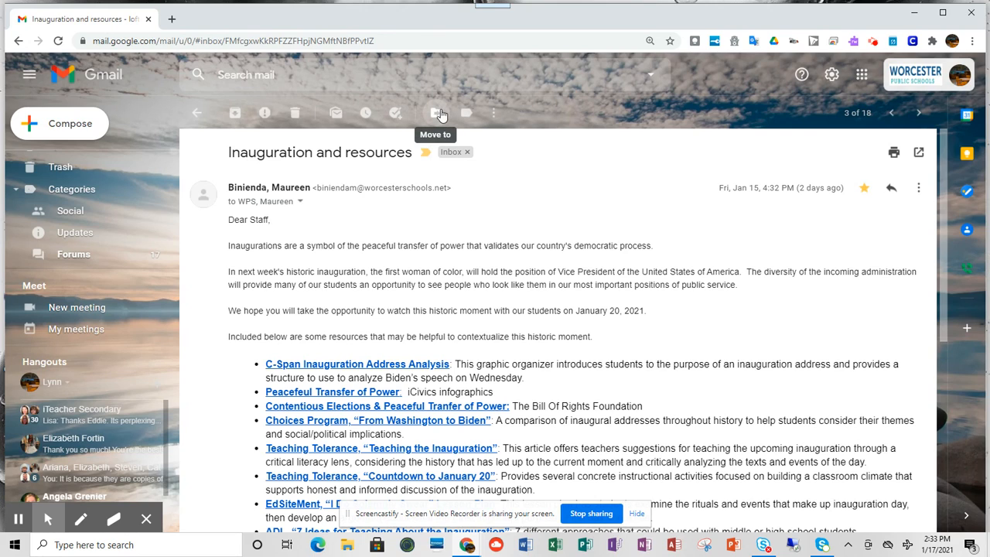
{"action": "left_click", "coordinate": [494, 116]}
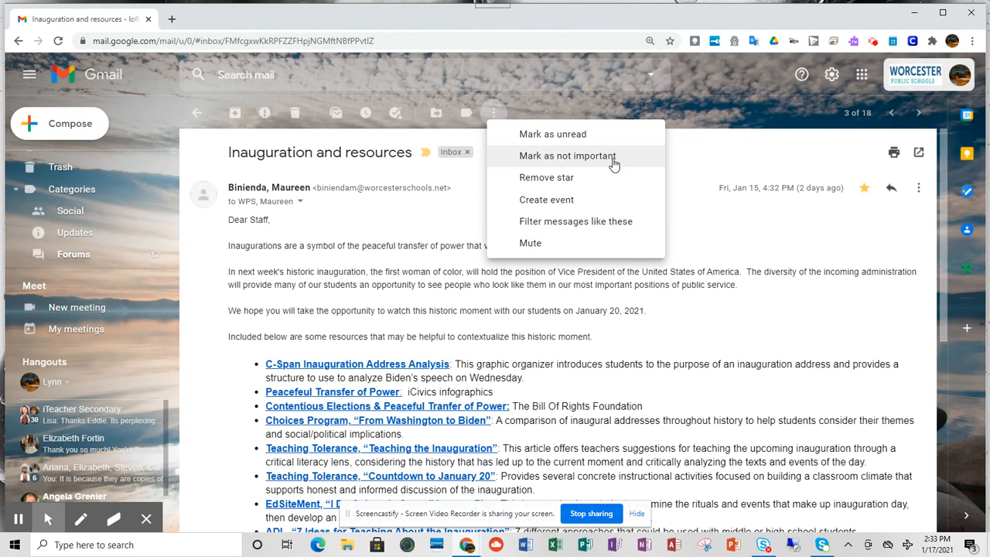
{"action": "left_click", "coordinate": [152, 98]}
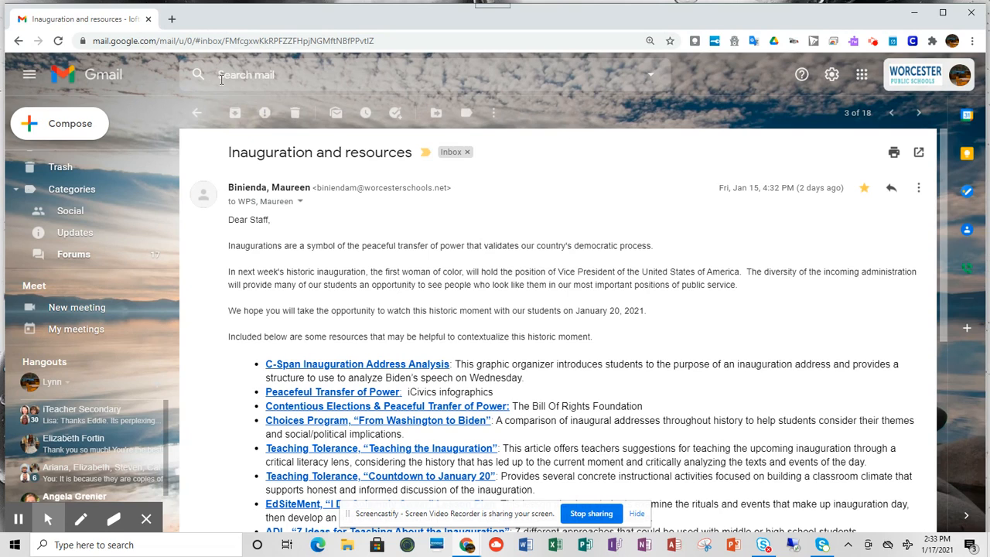
{"action": "left_click", "coordinate": [196, 113]}
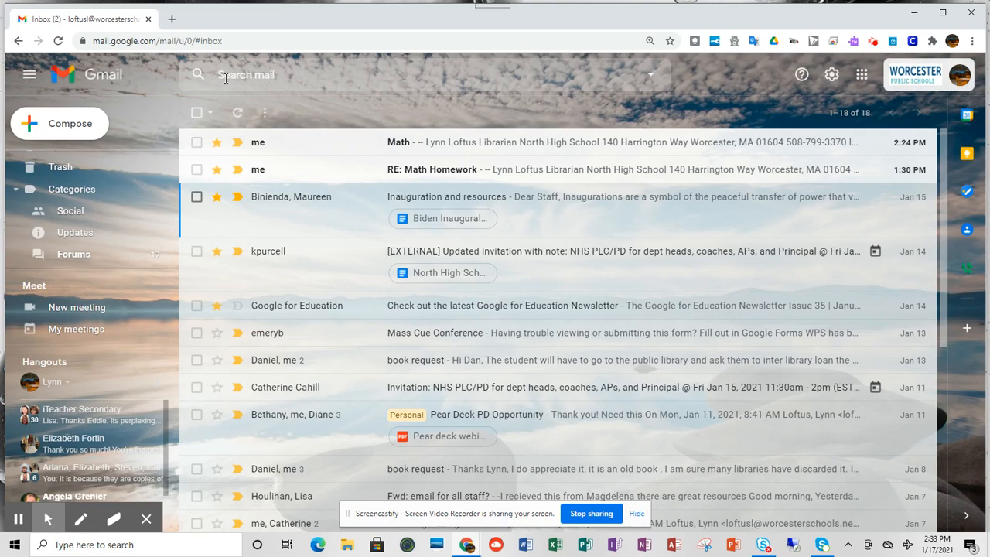
- View the advanced mail search options without running a search
{"action": "left_click", "coordinate": [225, 75]}
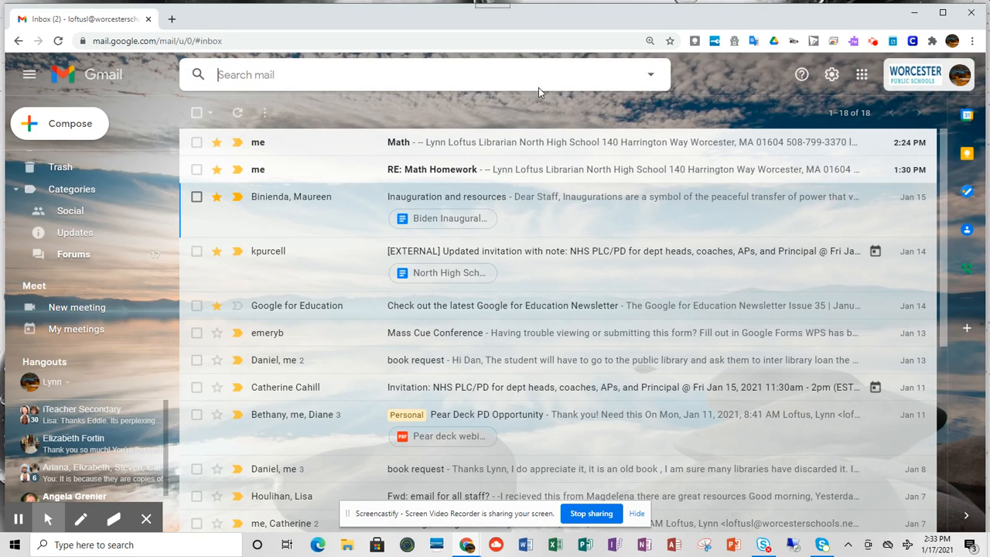
{"action": "left_click", "coordinate": [651, 77]}
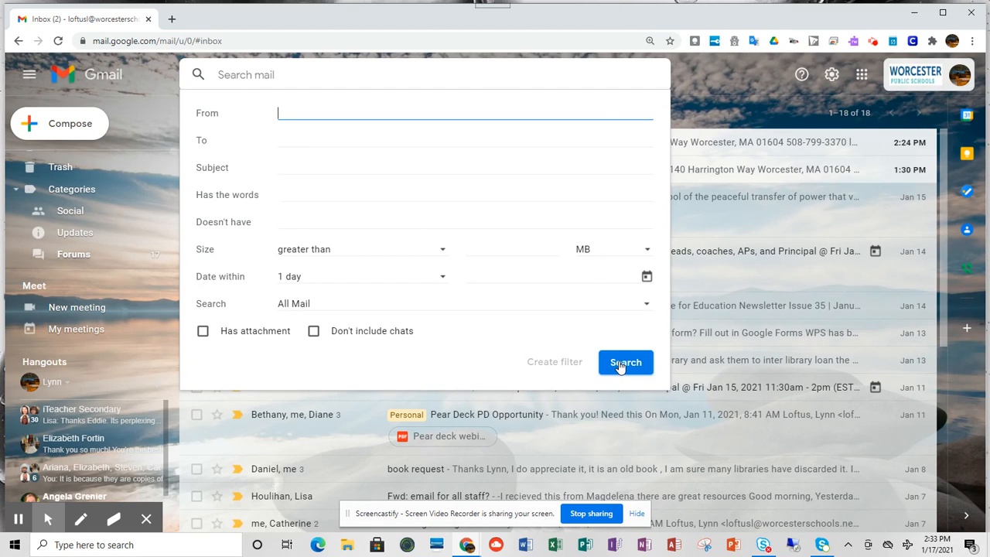
{"action": "left_click", "coordinate": [720, 109]}
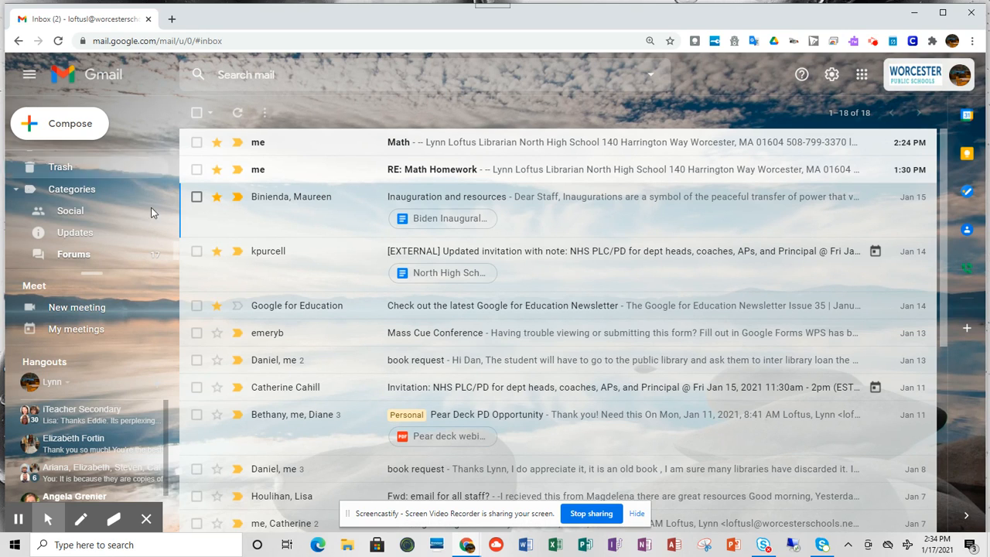
- Delete the Google for Education newsletter message from the inbox
{"action": "left_click", "coordinate": [197, 306]}
{"action": "left_click", "coordinate": [296, 116]}
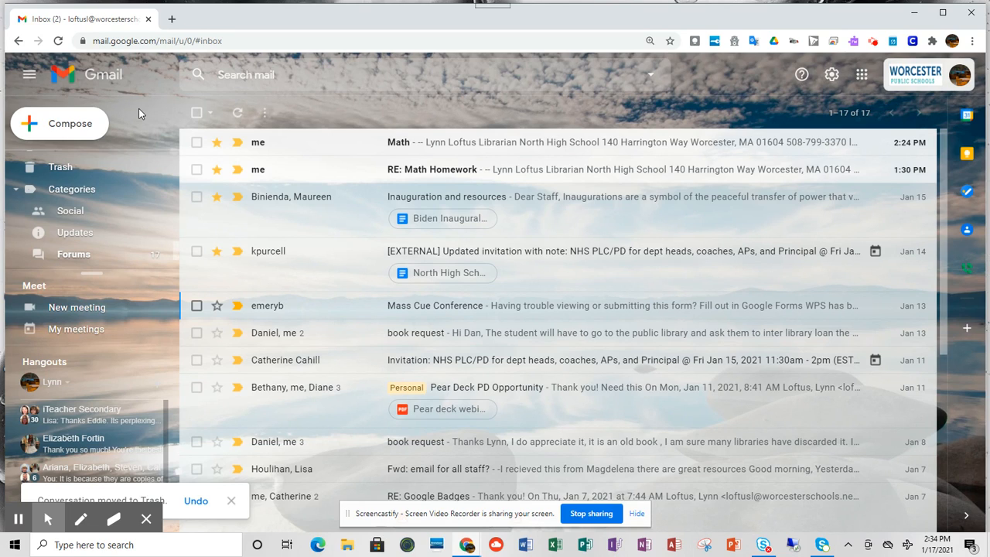
- Look through the quick settings for density, theme and inbox type, and close them
{"action": "left_click", "coordinate": [832, 75]}
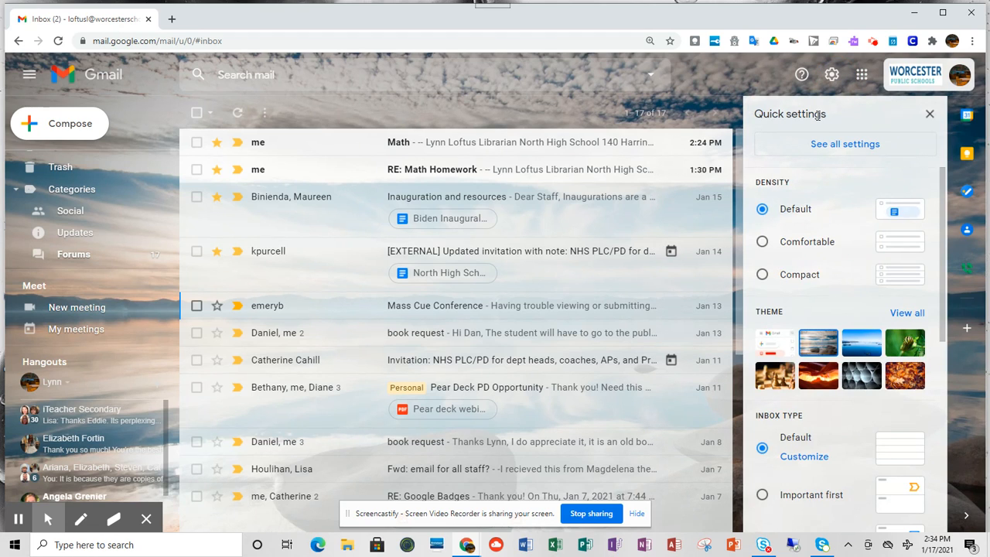
{"action": "scroll", "coordinate": [830, 419], "scroll_direction": "down", "scroll_amount": 1}
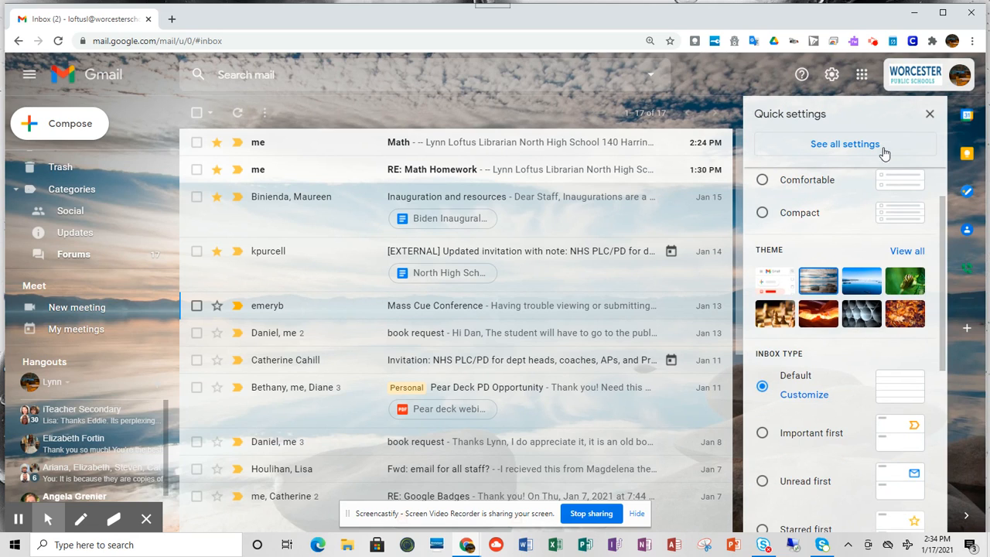
{"action": "left_click", "coordinate": [933, 115]}
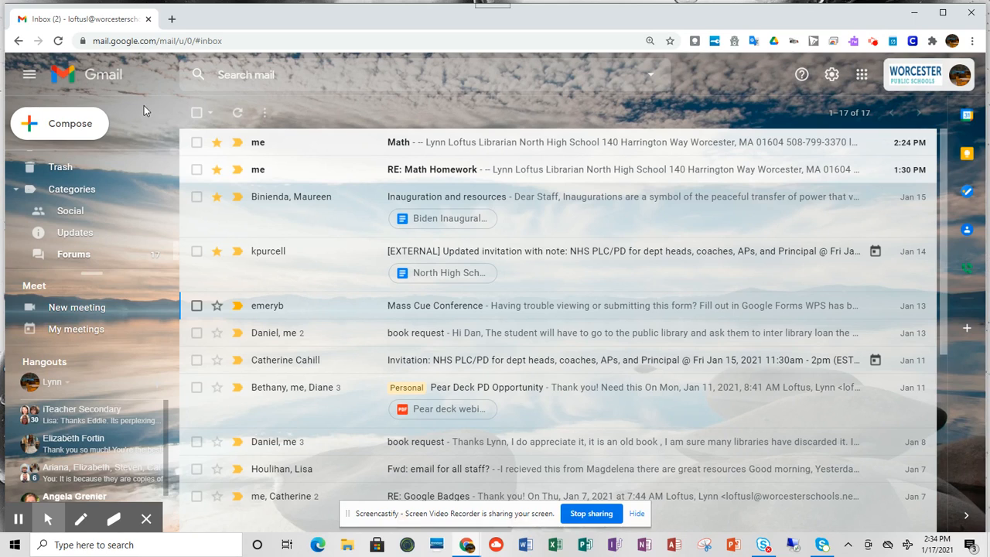
- Create a new top-level label named Math
{"action": "scroll", "coordinate": [100, 193], "scroll_direction": "down", "scroll_amount": 2}
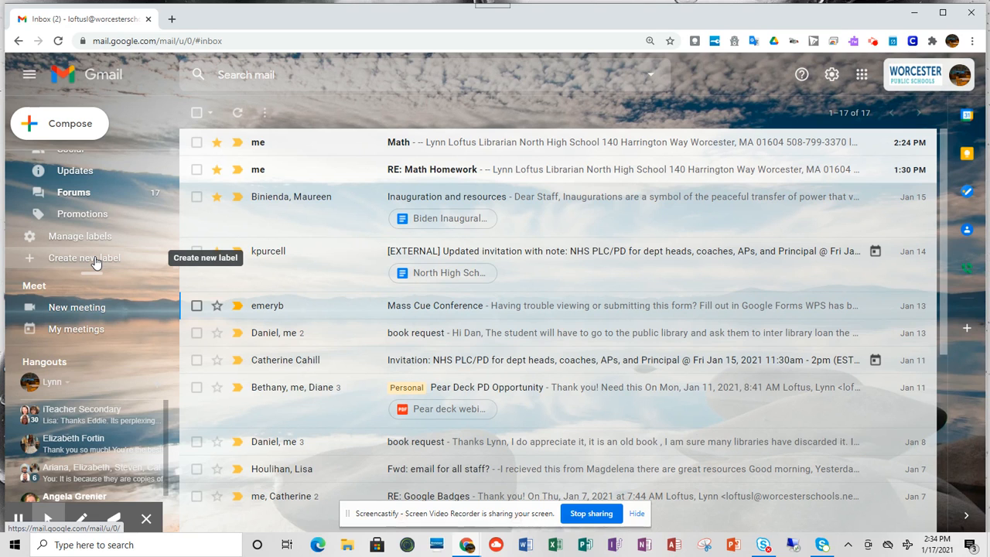
{"action": "left_click", "coordinate": [93, 262]}
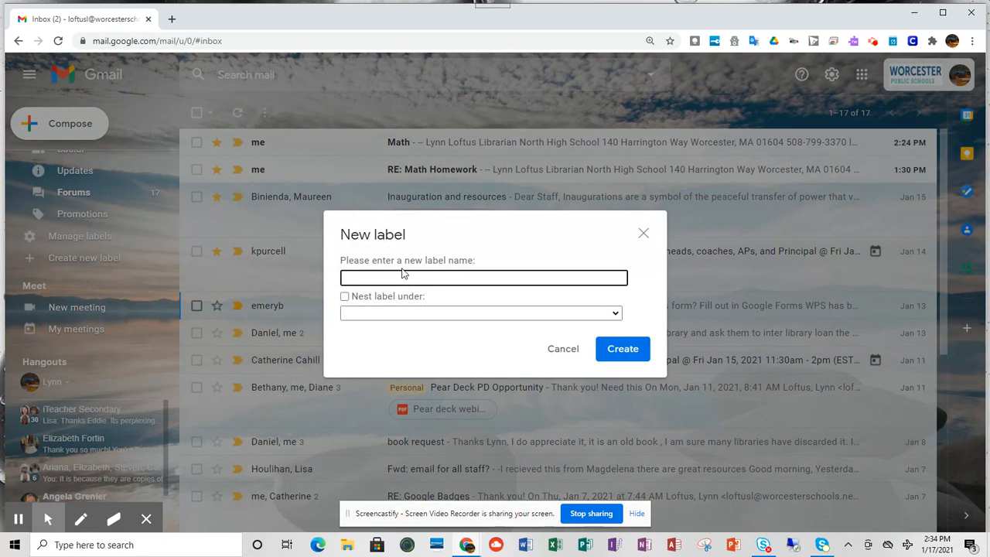
{"action": "type", "text": "Math"}
{"action": "left_click", "coordinate": [630, 349]}
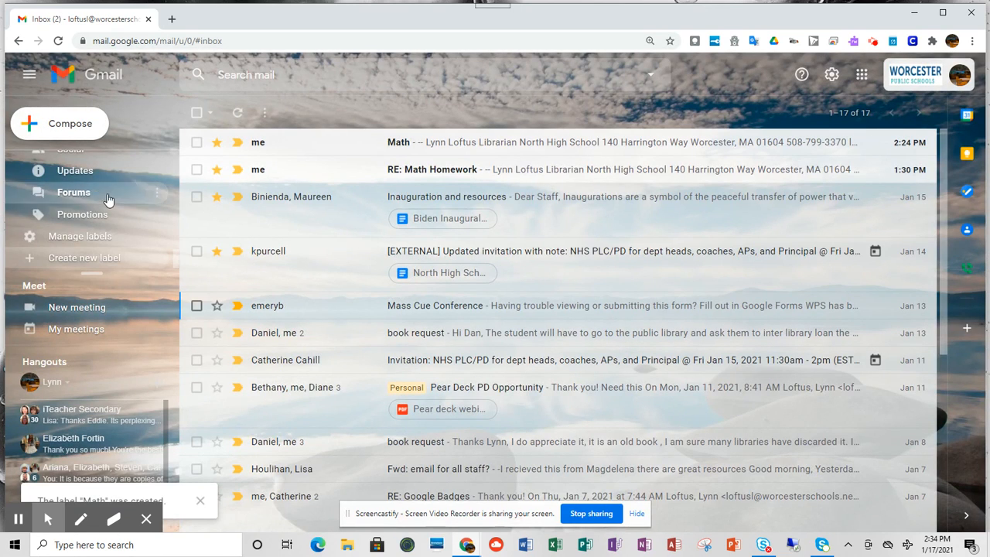
- Set the color of the Math label to red-orange with white lettering
{"action": "scroll", "coordinate": [108, 200], "scroll_direction": "down", "scroll_amount": 6}
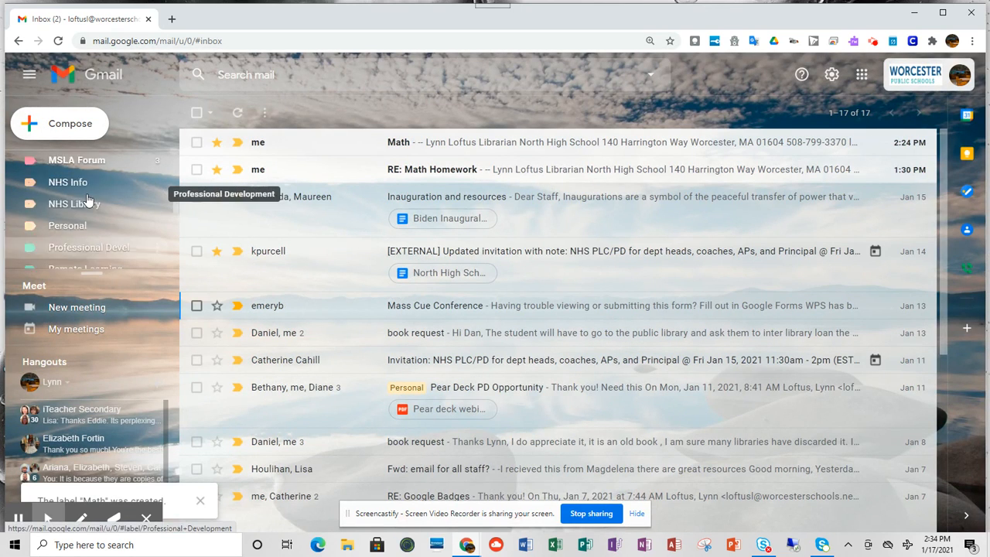
{"action": "scroll", "coordinate": [87, 201], "scroll_direction": "up", "scroll_amount": 3}
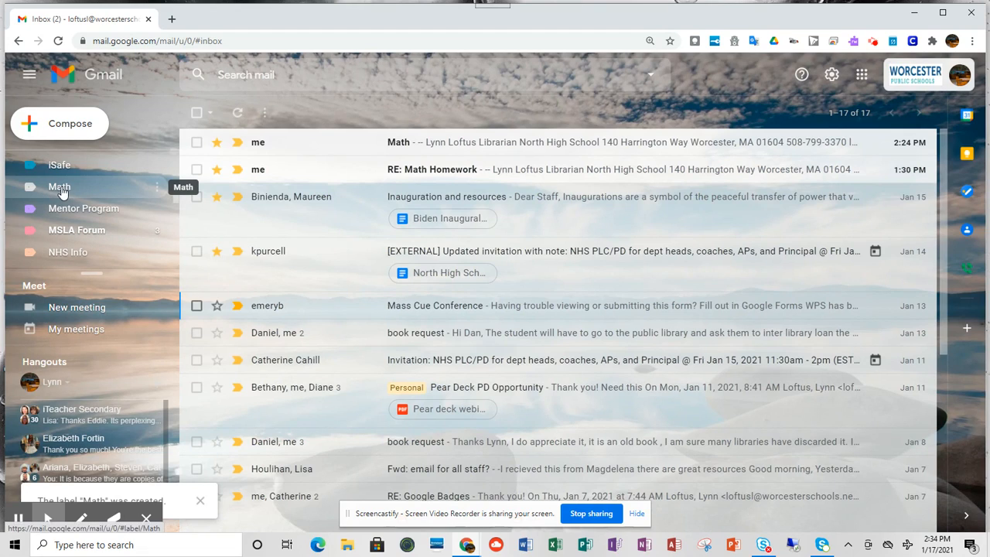
{"action": "left_click", "coordinate": [157, 191]}
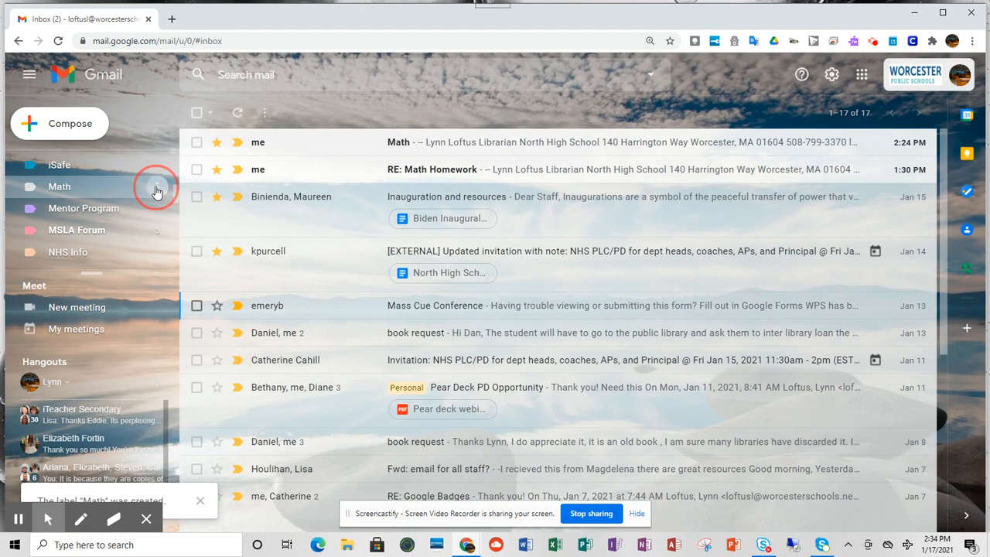
{"action": "mouse_move", "coordinate": [188, 208]}
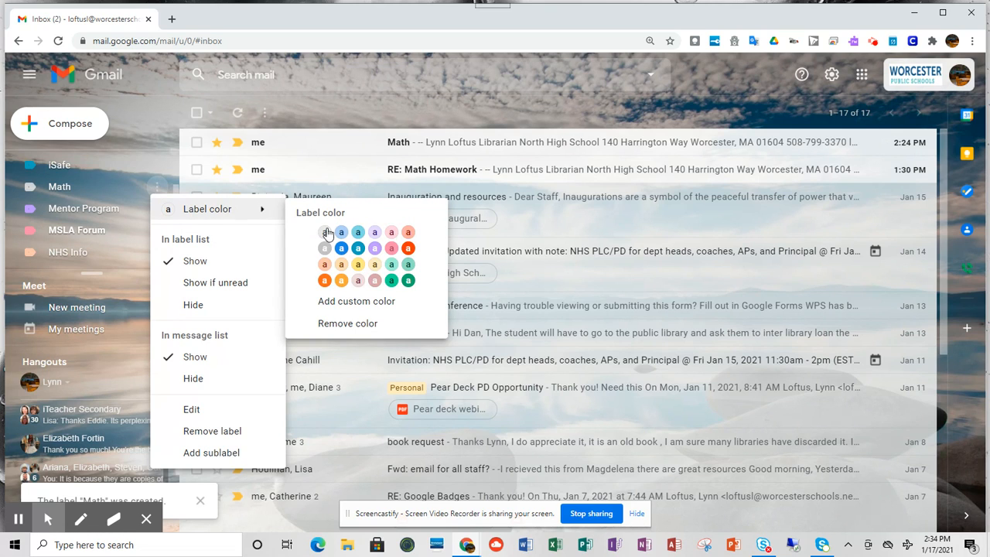
{"action": "left_click", "coordinate": [407, 247]}
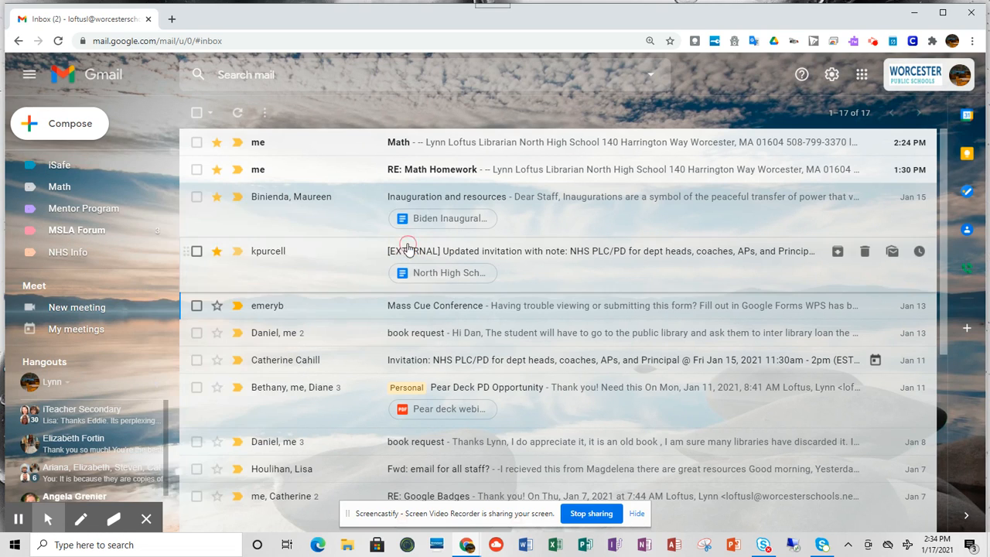
- Add a sublabel named Math Homework nested under the Math label
{"action": "left_click", "coordinate": [155, 186]}
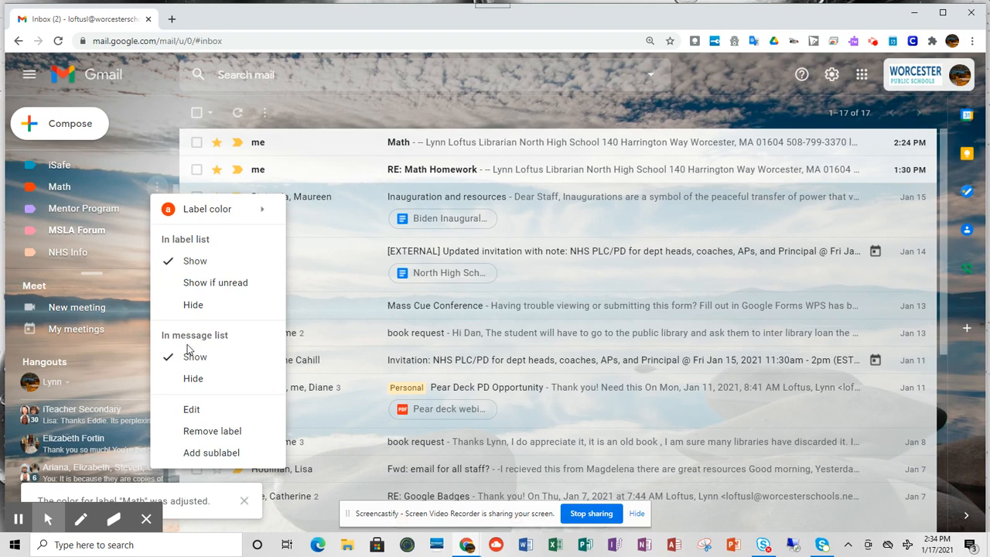
{"action": "left_click", "coordinate": [203, 462]}
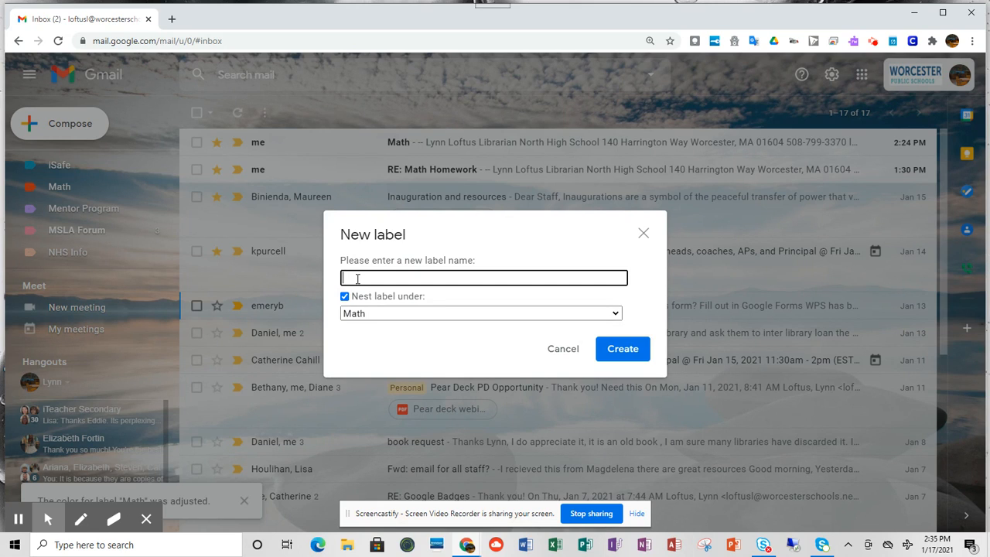
{"action": "type", "text": "Math "}
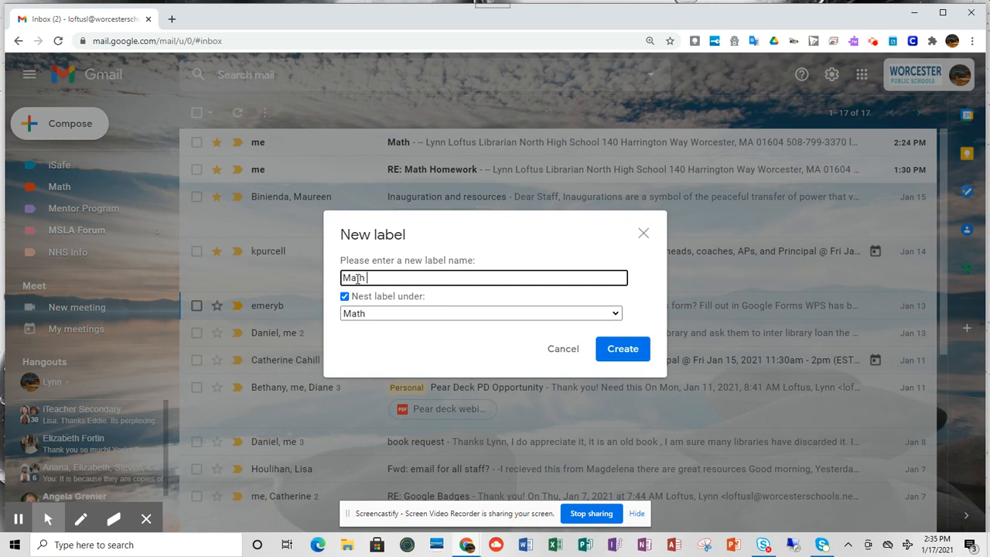
{"action": "type", "text": "Homewor"}
{"action": "left_click", "coordinate": [621, 365]}
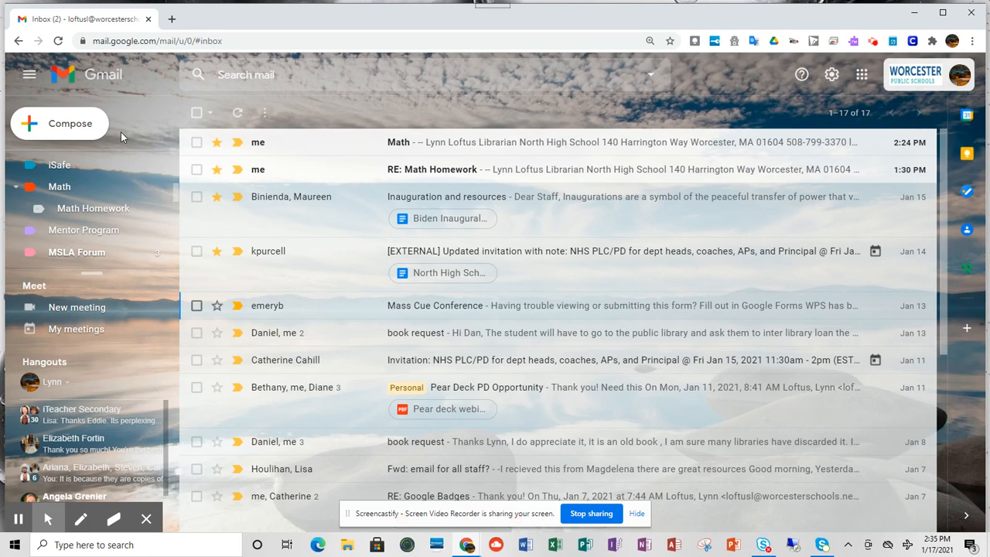
- Move the inbox message with the subject Math to the Math label, and check that label's messages before returning to the inbox
{"action": "left_click", "coordinate": [196, 143]}
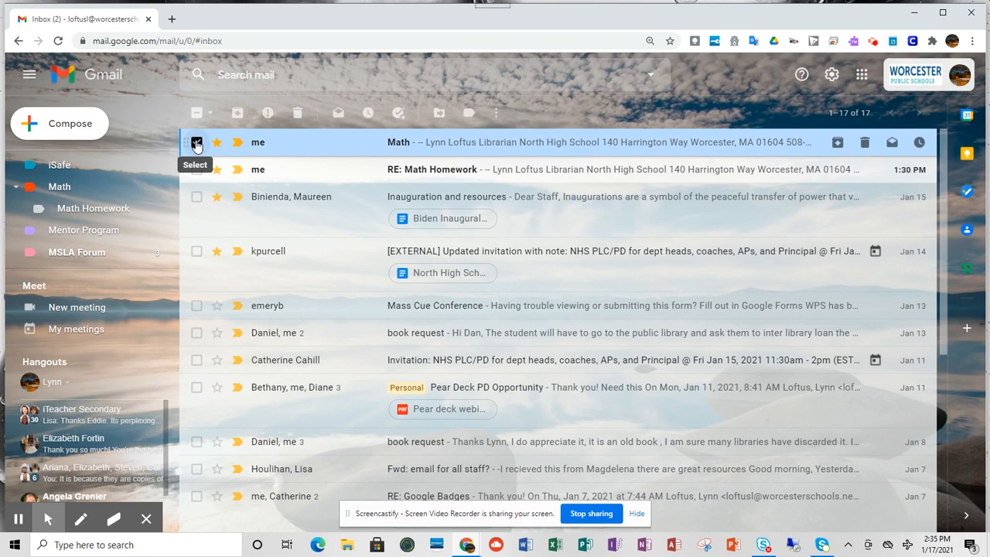
{"action": "left_click", "coordinate": [442, 112]}
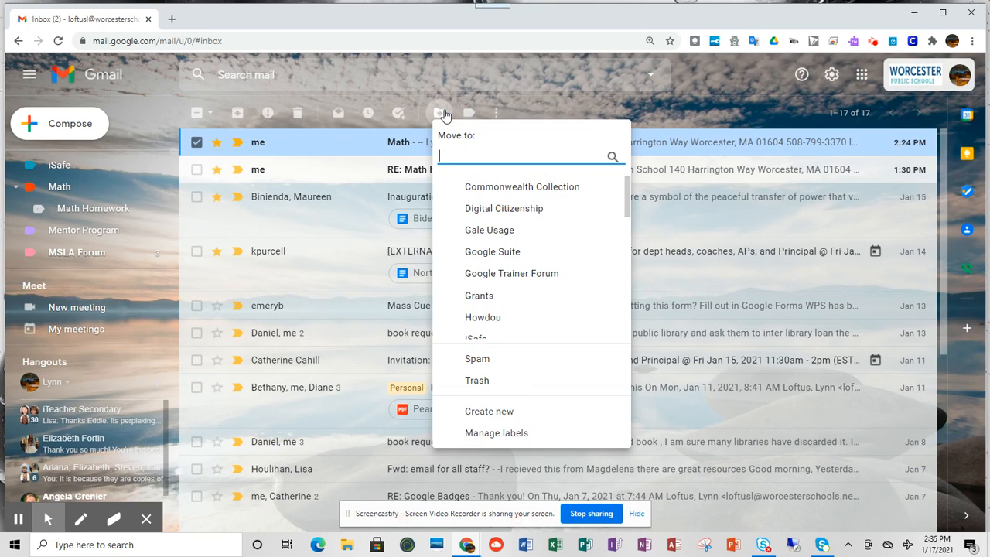
{"action": "scroll", "coordinate": [523, 232], "scroll_direction": "down", "scroll_amount": 1}
{"action": "scroll", "coordinate": [523, 242], "scroll_direction": "down", "scroll_amount": 1}
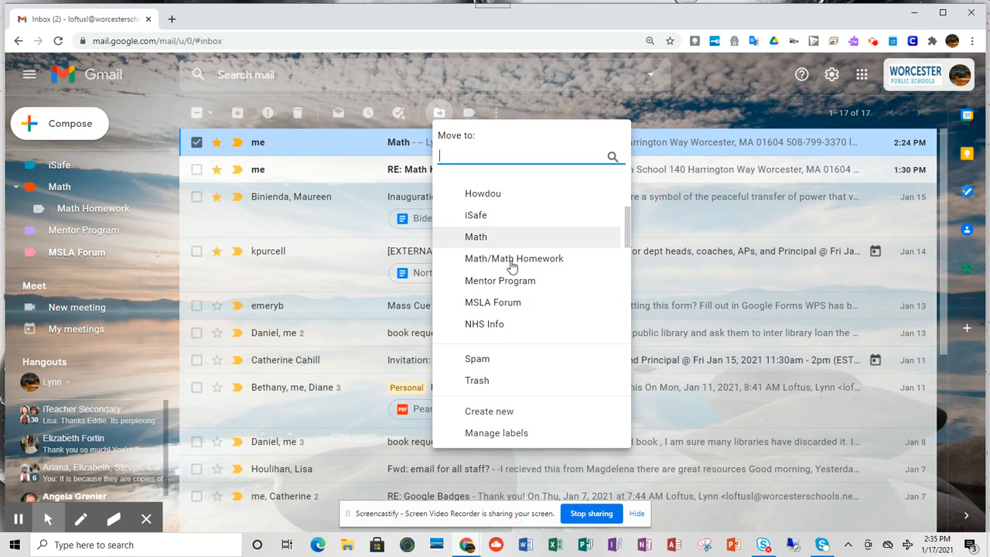
{"action": "left_click", "coordinate": [491, 234]}
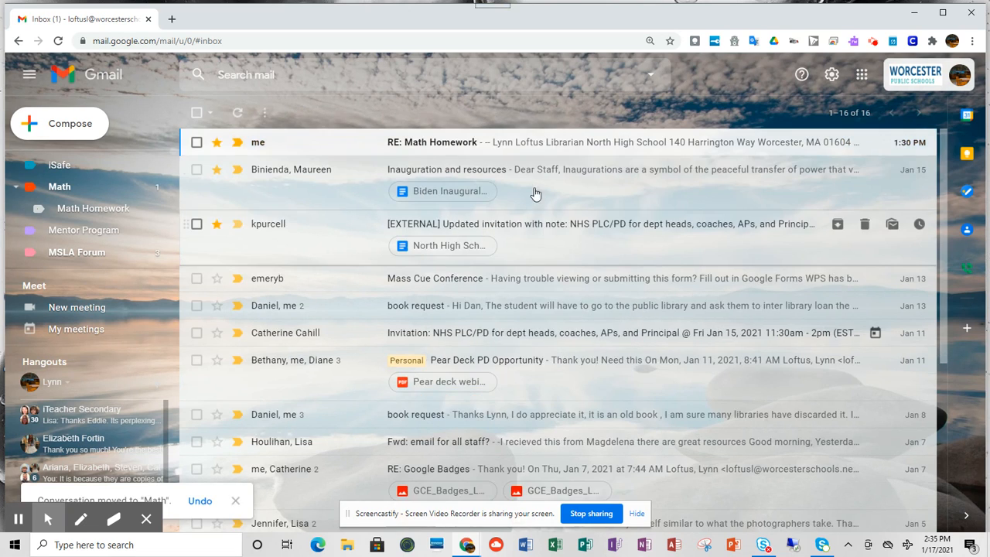
{"action": "left_click", "coordinate": [62, 188]}
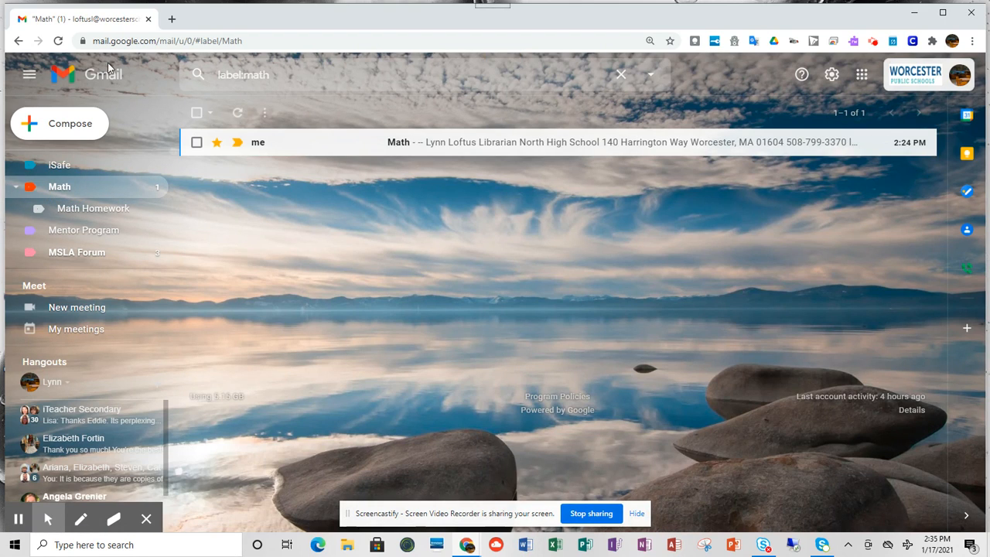
{"action": "left_click", "coordinate": [19, 40]}
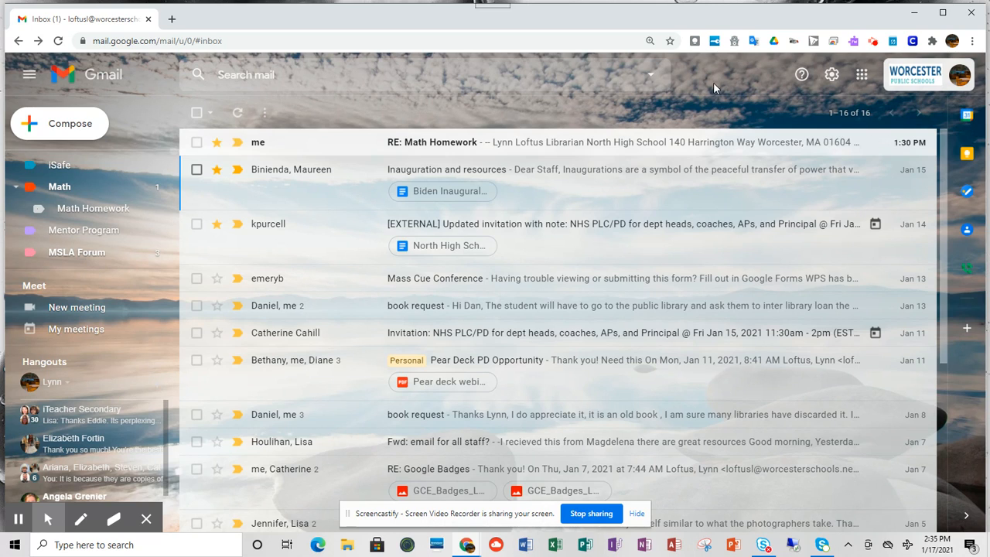
- Start a new mail filter in the full settings that matches messages with the subject Math
{"action": "left_click", "coordinate": [833, 75]}
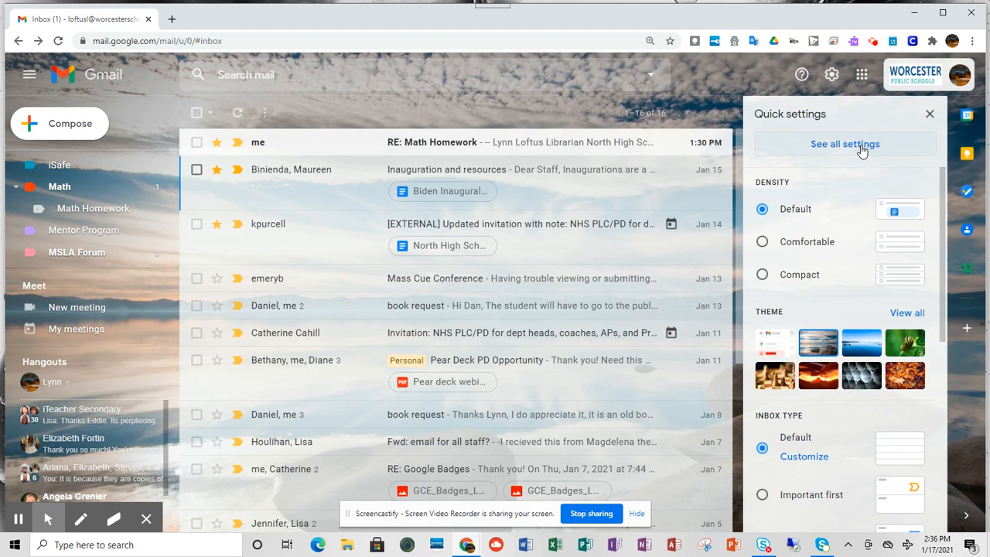
{"action": "left_click", "coordinate": [861, 146]}
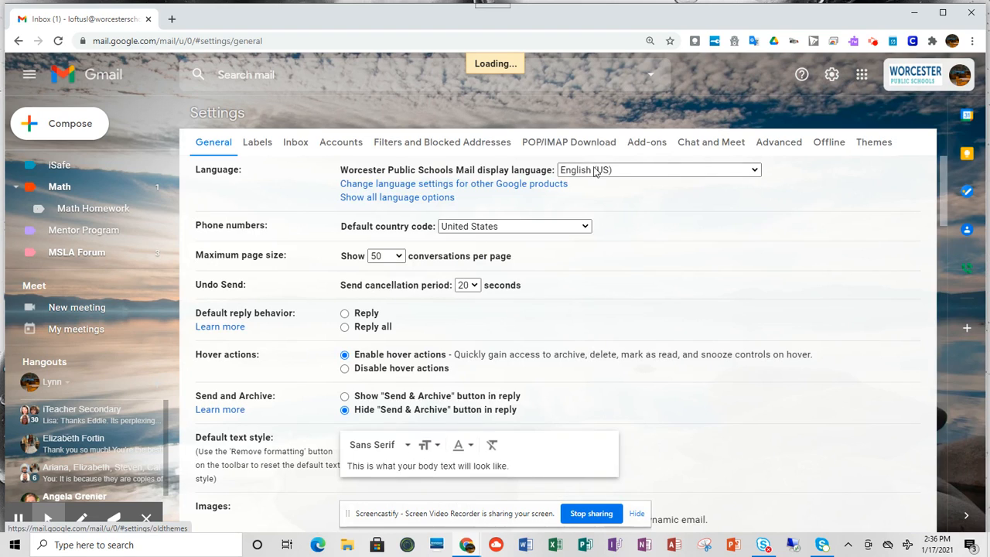
{"action": "left_click", "coordinate": [424, 141]}
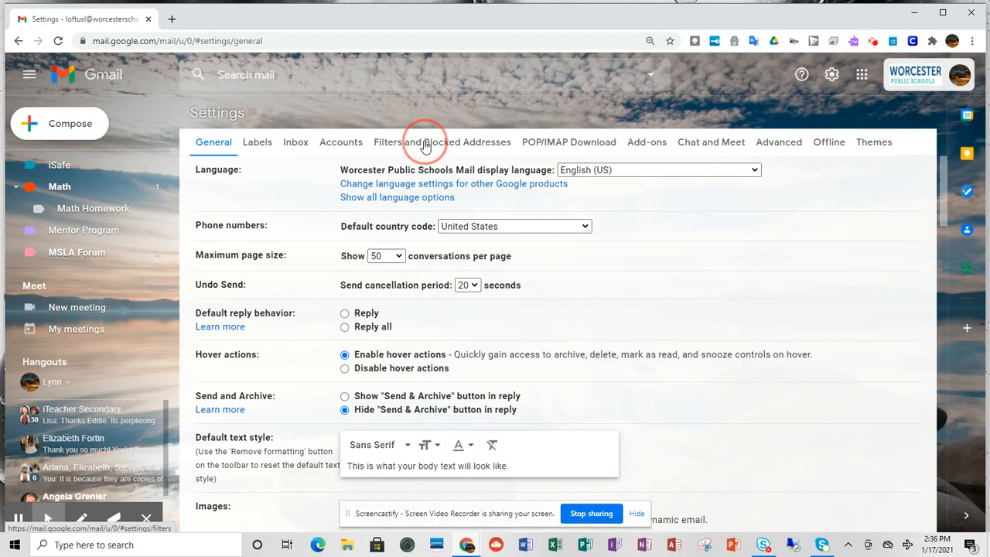
{"action": "scroll", "coordinate": [546, 377], "scroll_direction": "down", "scroll_amount": 4}
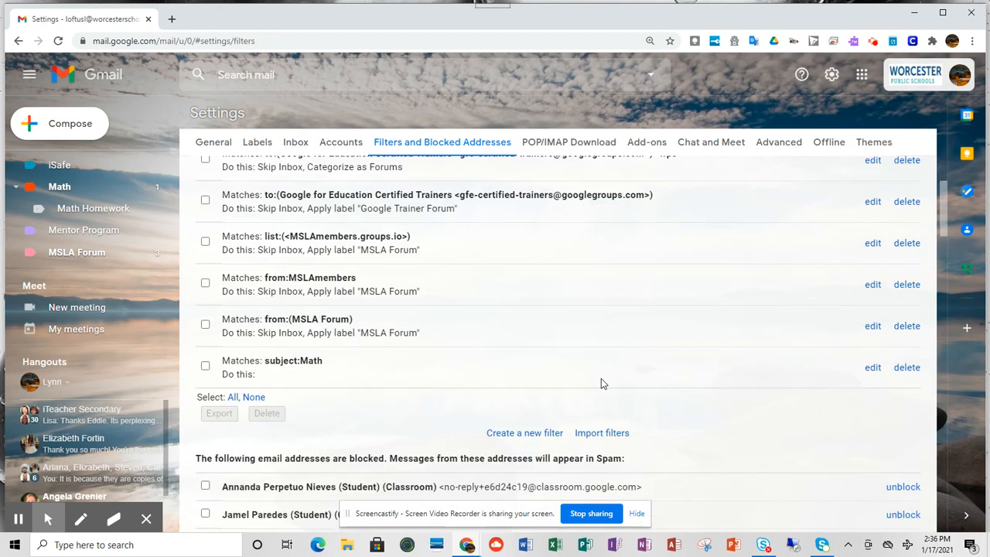
{"action": "left_click", "coordinate": [518, 293]}
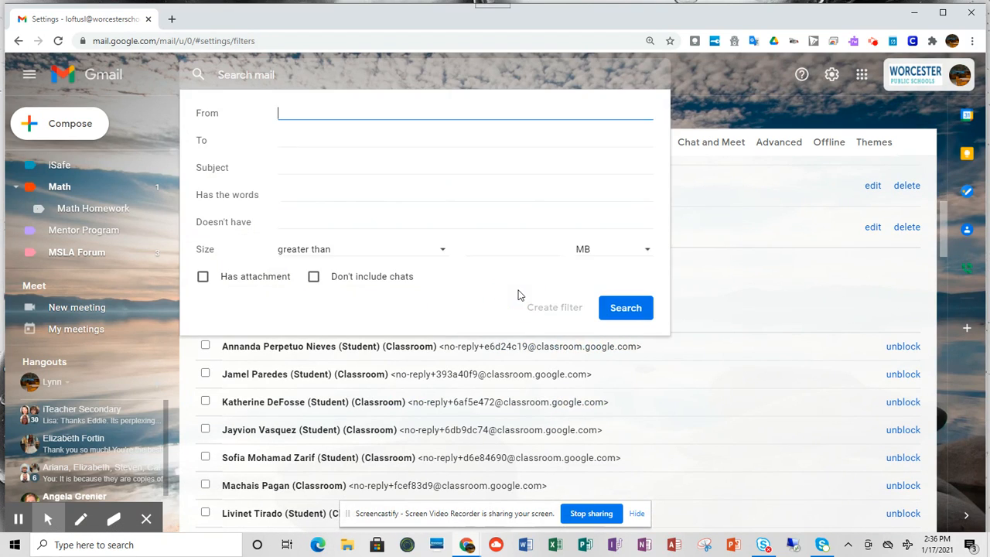
{"action": "left_click", "coordinate": [282, 168]}
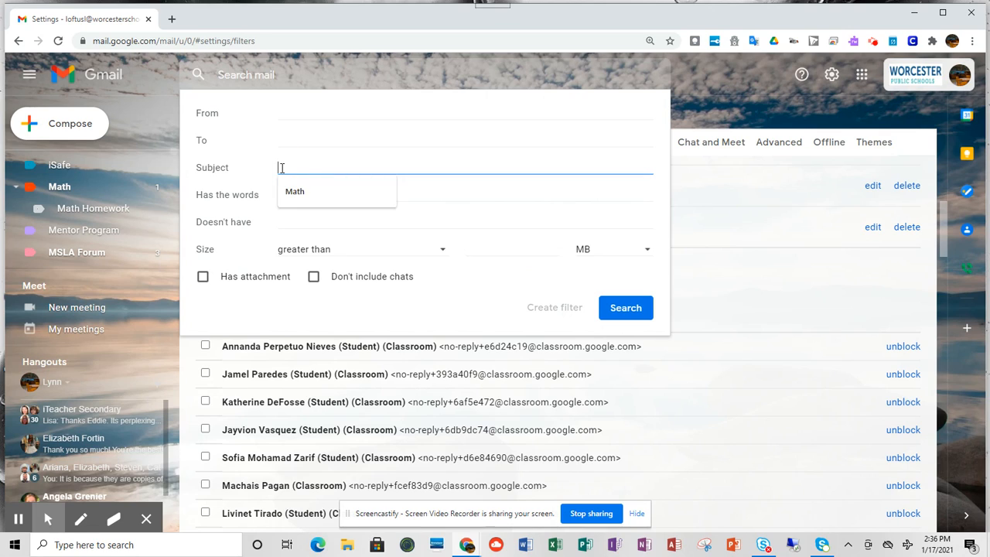
{"action": "left_click", "coordinate": [303, 191]}
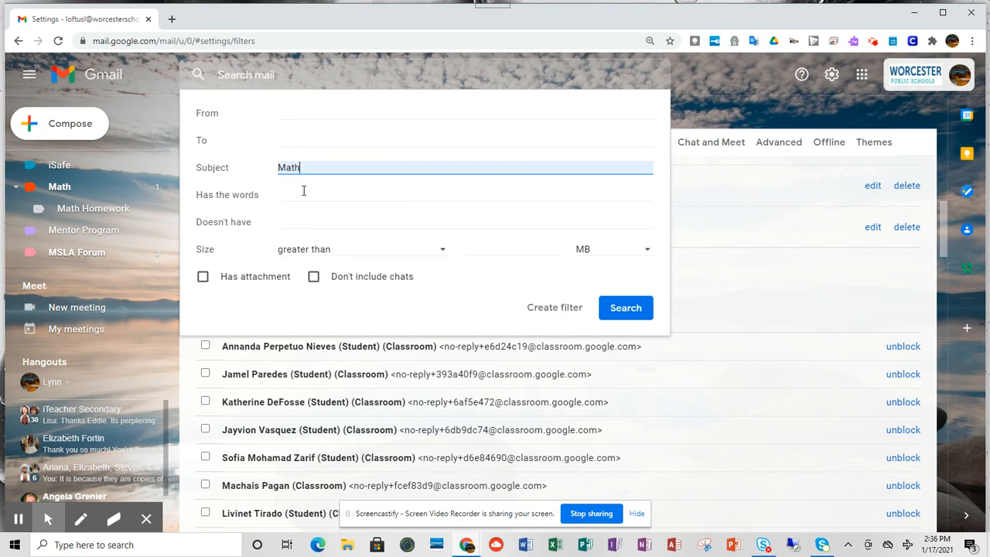
{"action": "left_click", "coordinate": [554, 307]}
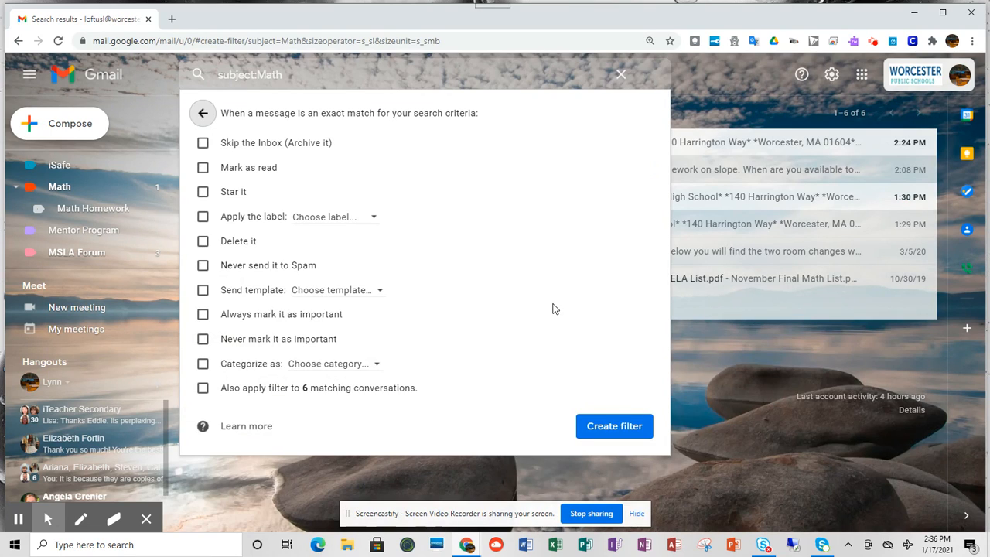
- Set the filter to apply the Math label to matching messages and create it
{"action": "left_click", "coordinate": [203, 219]}
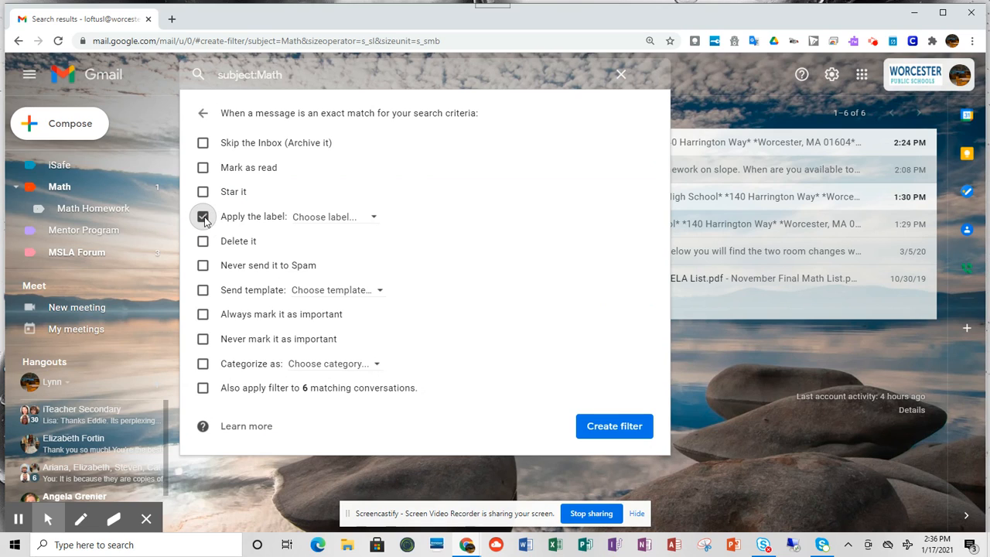
{"action": "left_click", "coordinate": [374, 219]}
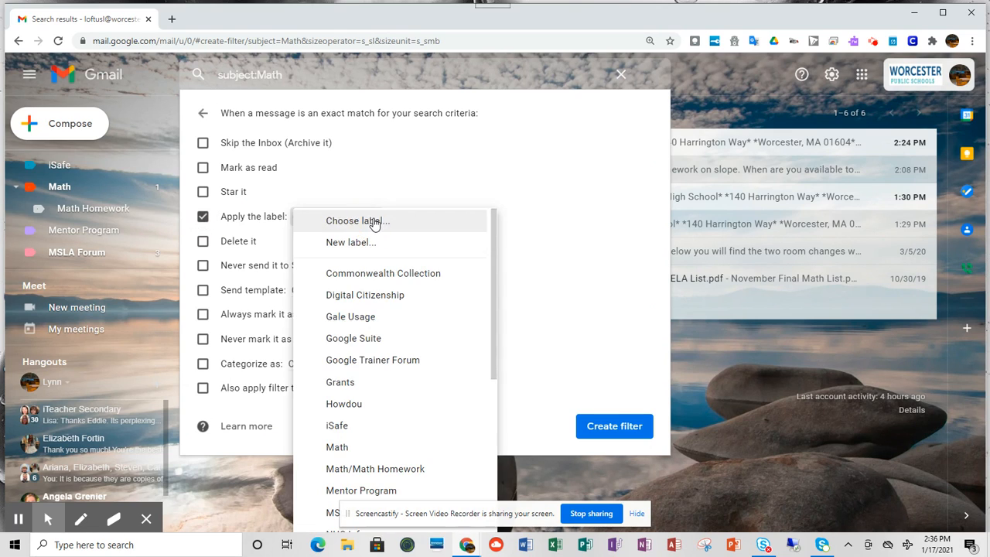
{"action": "left_click", "coordinate": [379, 448]}
{"action": "left_click", "coordinate": [603, 426]}
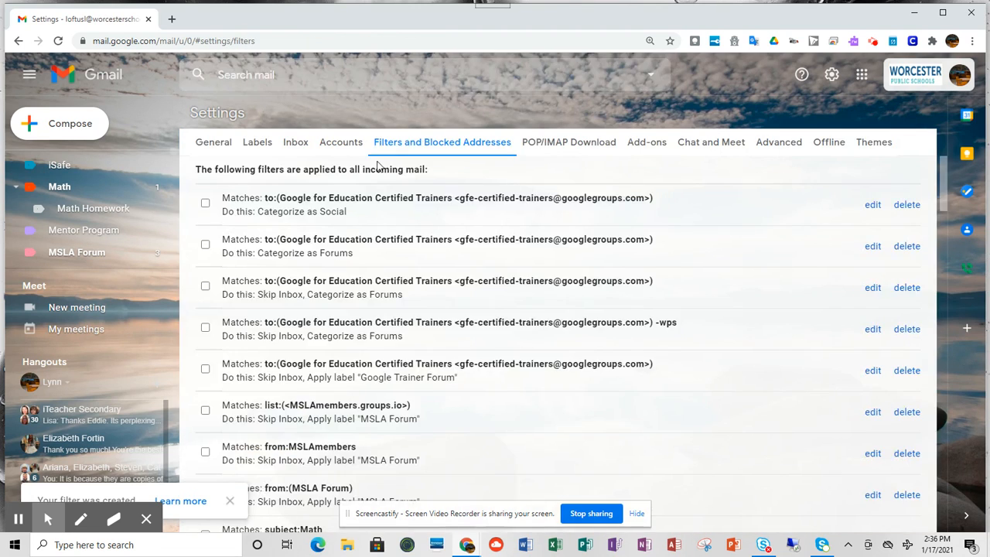
- Leave the filter settings and return to the inbox
{"action": "left_click", "coordinate": [18, 40]}
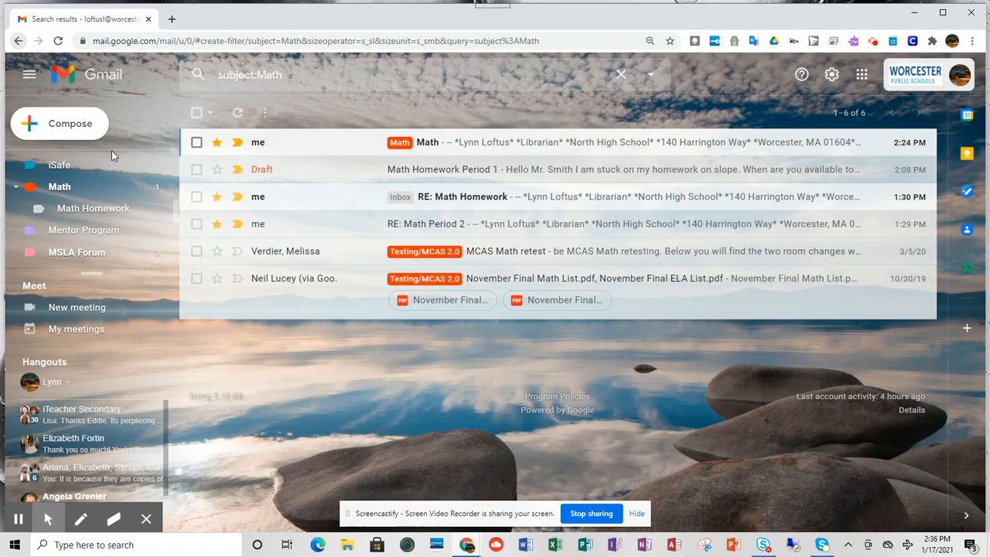
{"action": "scroll", "coordinate": [97, 189], "scroll_direction": "up", "scroll_amount": 2}
{"action": "scroll", "coordinate": [97, 189], "scroll_direction": "up", "scroll_amount": 3}
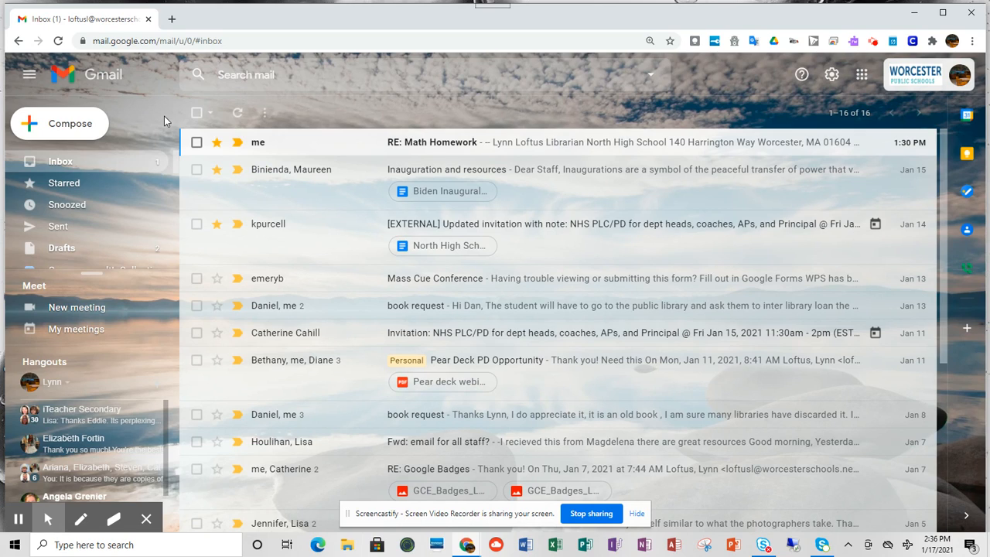
- Compose a new message addressed to the account owner's school e-mail with the subject "Math Homeworkon Slope"
{"action": "left_click", "coordinate": [65, 126]}
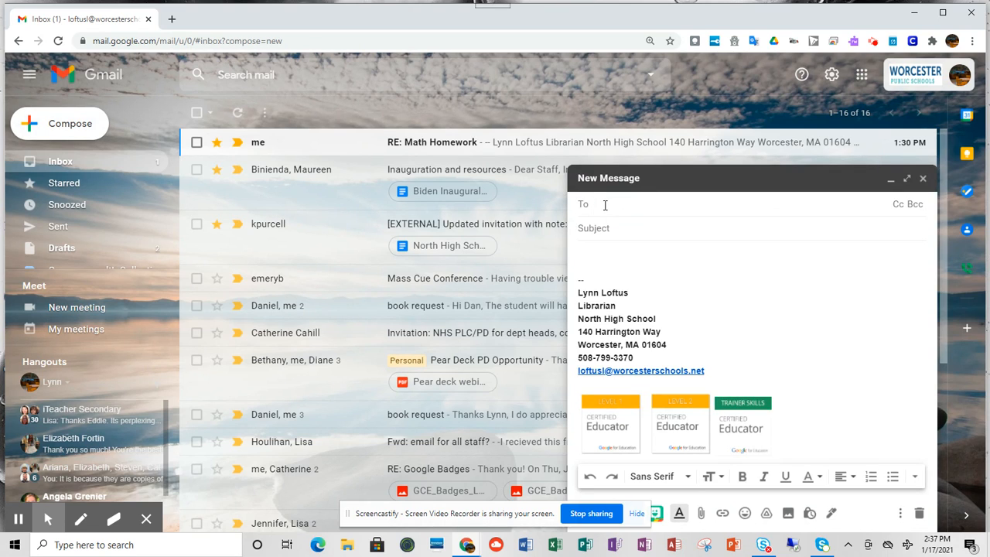
{"action": "type", "text": "loft"}
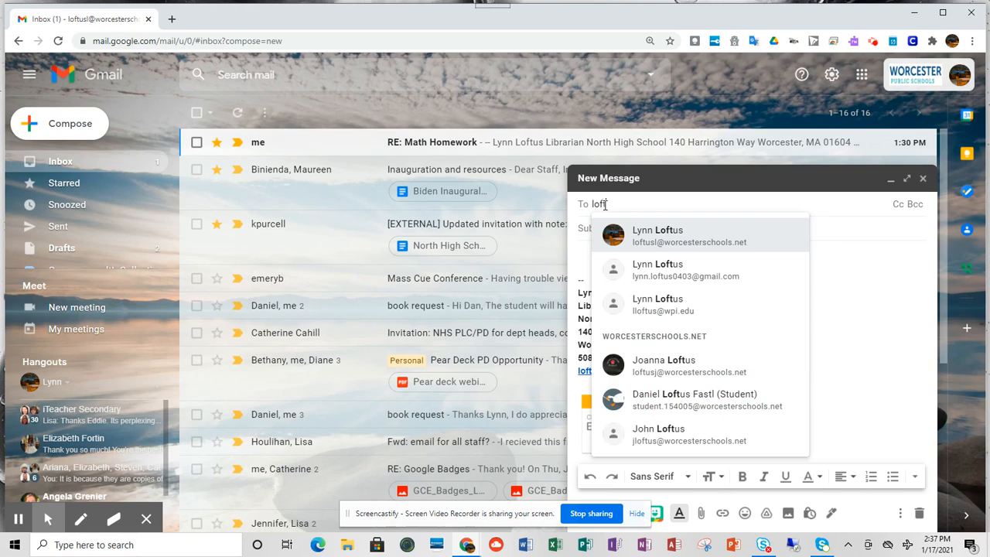
{"action": "left_click", "coordinate": [676, 230]}
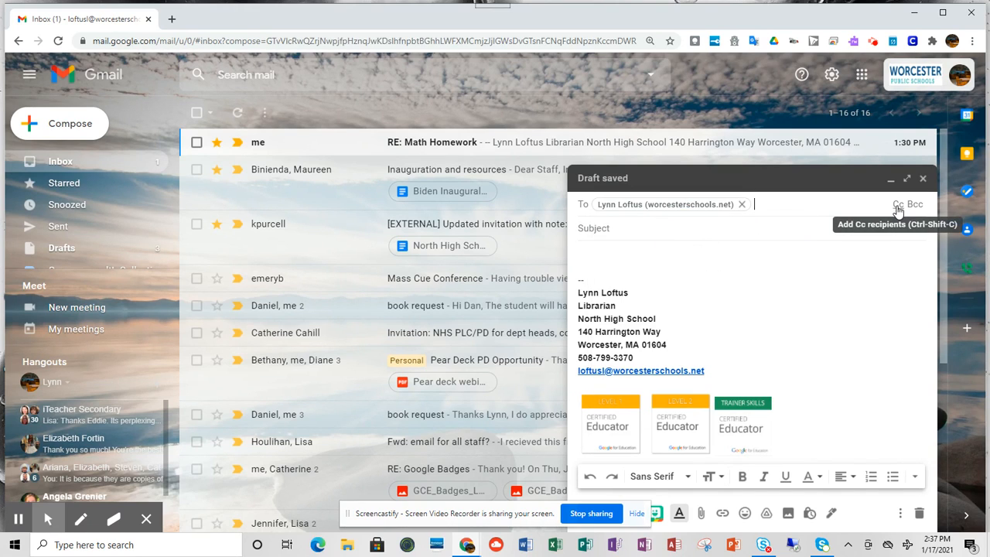
{"action": "left_click", "coordinate": [591, 229]}
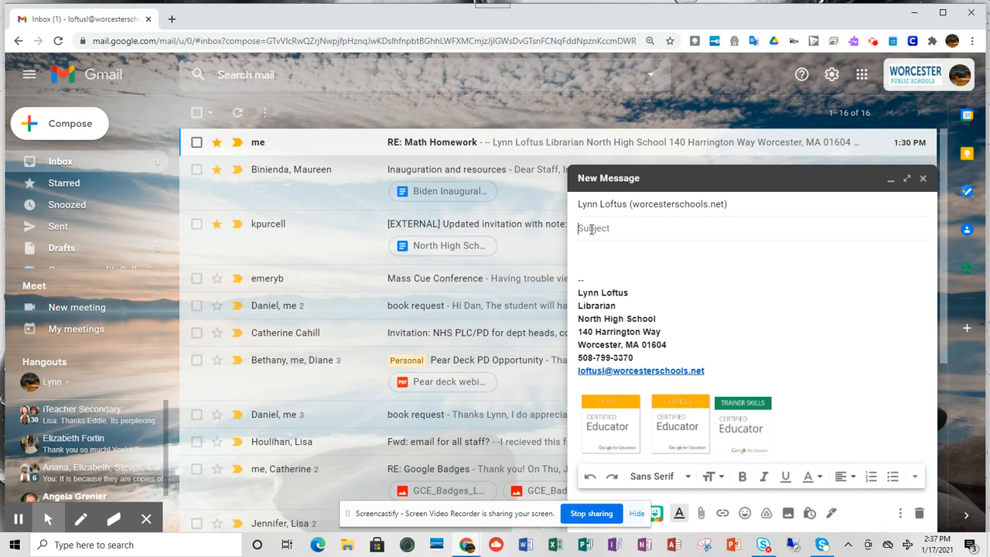
{"action": "type", "text": "Math Homeworkon Slope"}
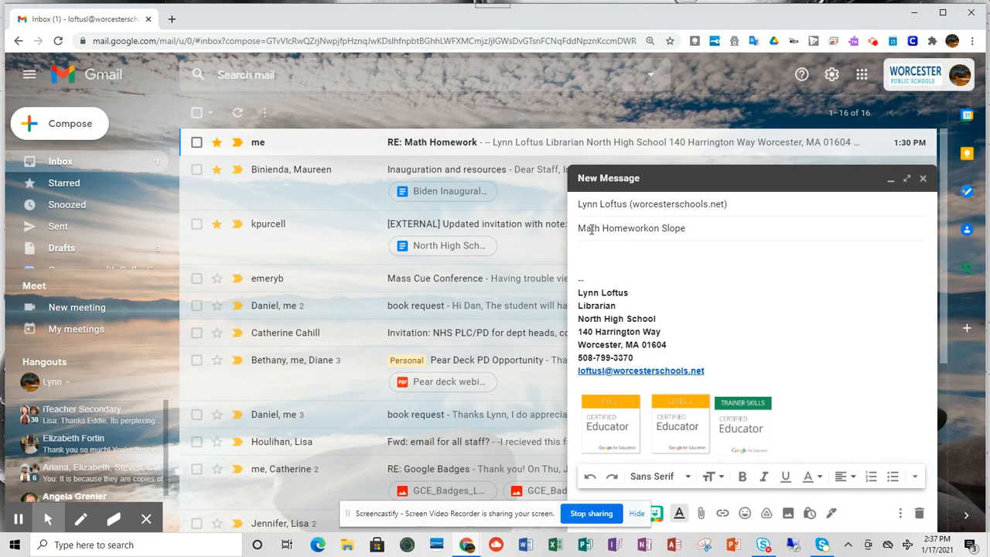
- Write a body greeting the teacher and stating "I am having difficulty with problem #19 in the home work. When areyou available?"
{"action": "left_click", "coordinate": [589, 255]}
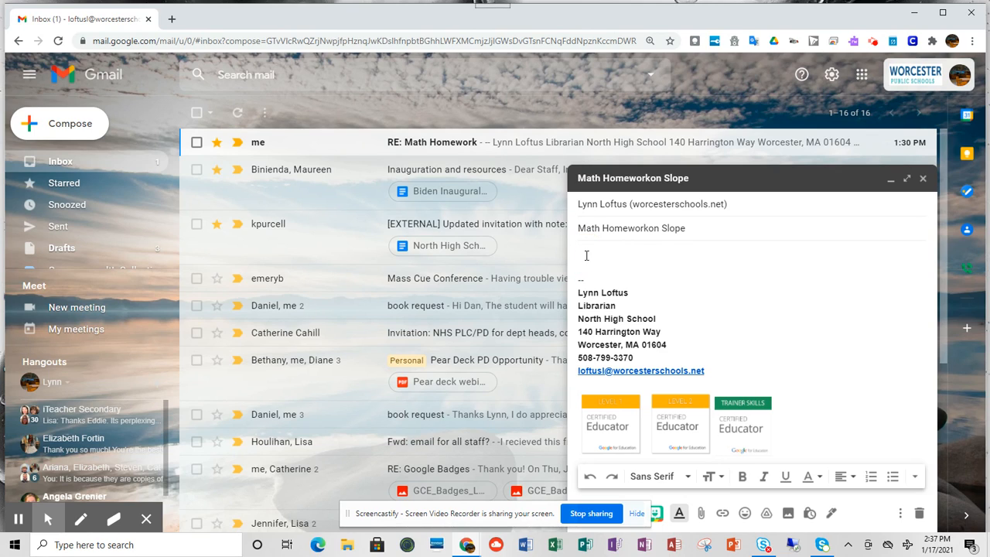
{"action": "type", "text": "Hello Mr. Smith,"}
{"action": "key", "text": "Return"}
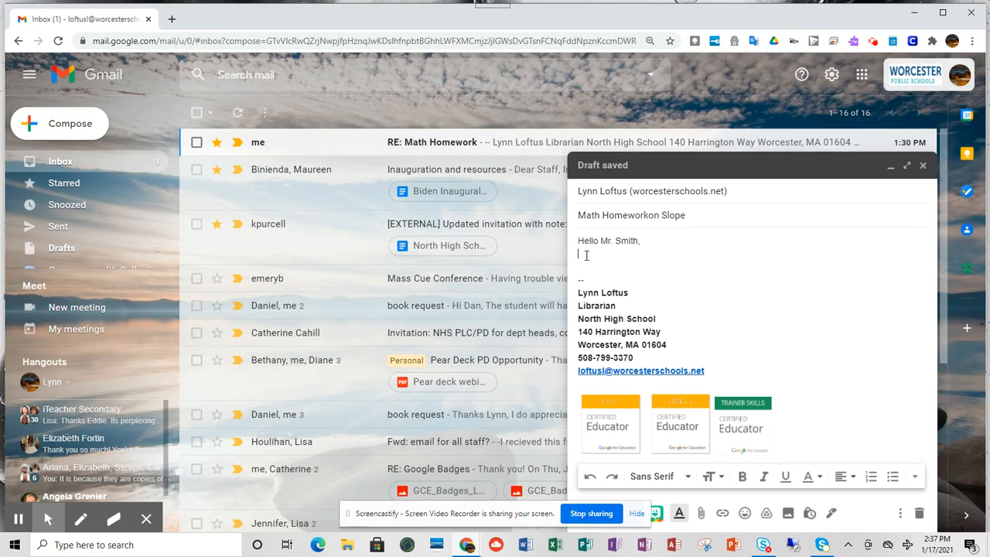
{"action": "type", "text": "I"}
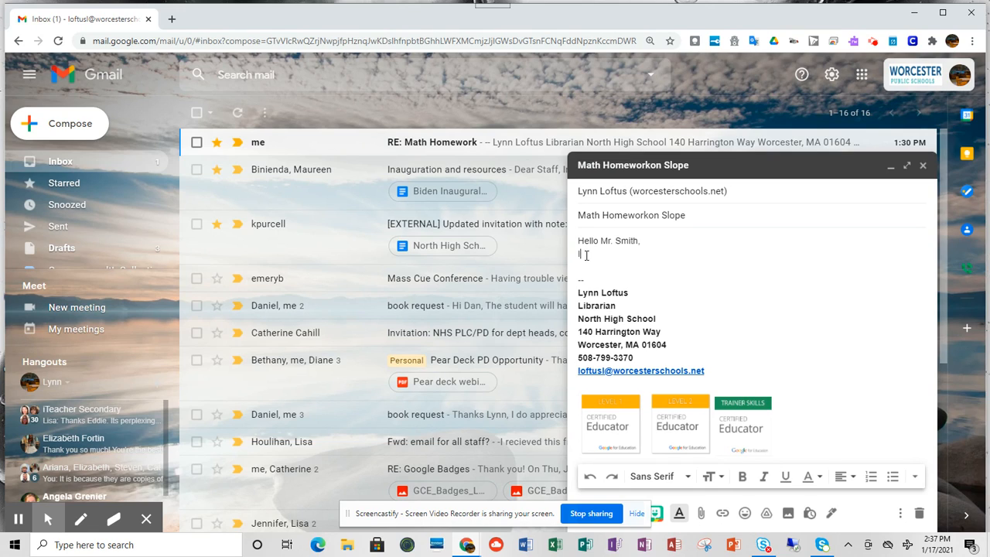
{"action": "type", "text": "having difficulty with pro"}
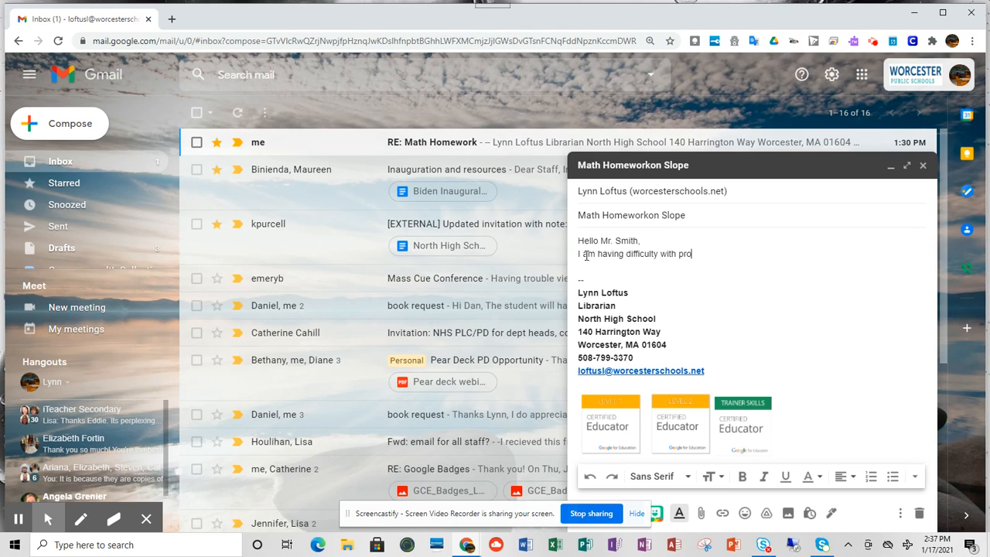
{"action": "type", "text": "blem #19 in the home work.  When areyou"}
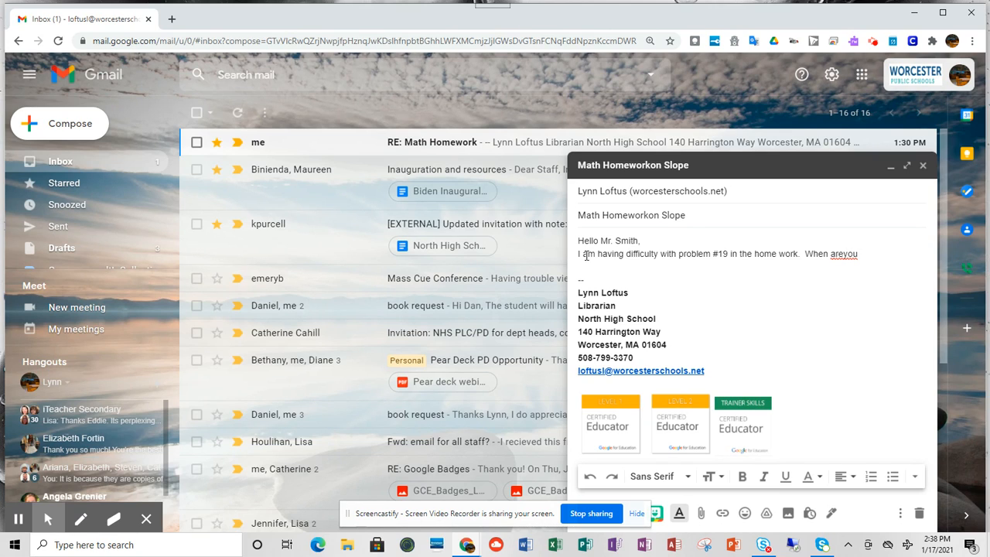
{"action": "type", "text": " available?"}
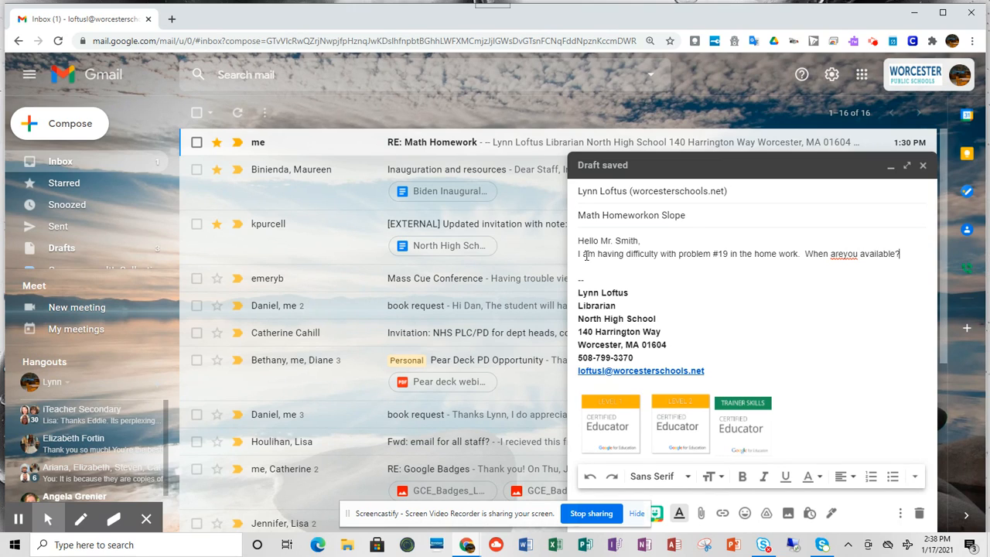
- Correct "areyou" to the suggested "are you" and end the message body with "Thank you," followed by the sender's full name
{"action": "left_click", "coordinate": [843, 254]}
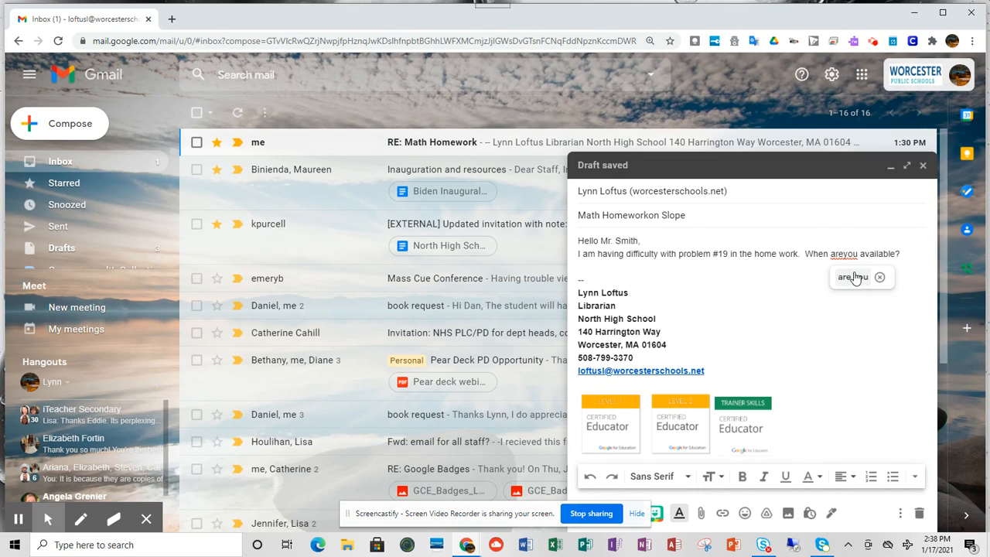
{"action": "left_click", "coordinate": [852, 276]}
{"action": "left_click", "coordinate": [587, 272]}
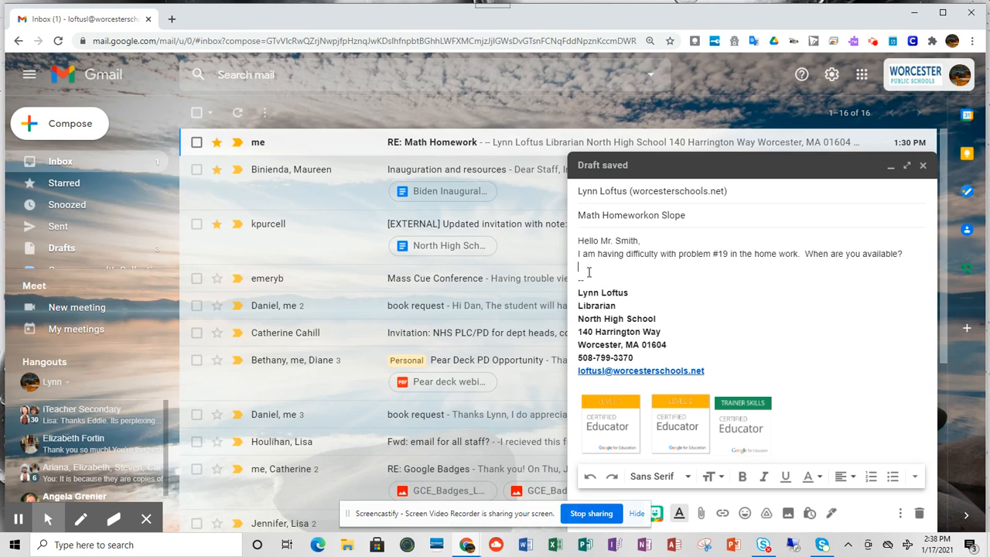
{"action": "key", "text": "Return"}
{"action": "type", "text": "Thank you"}
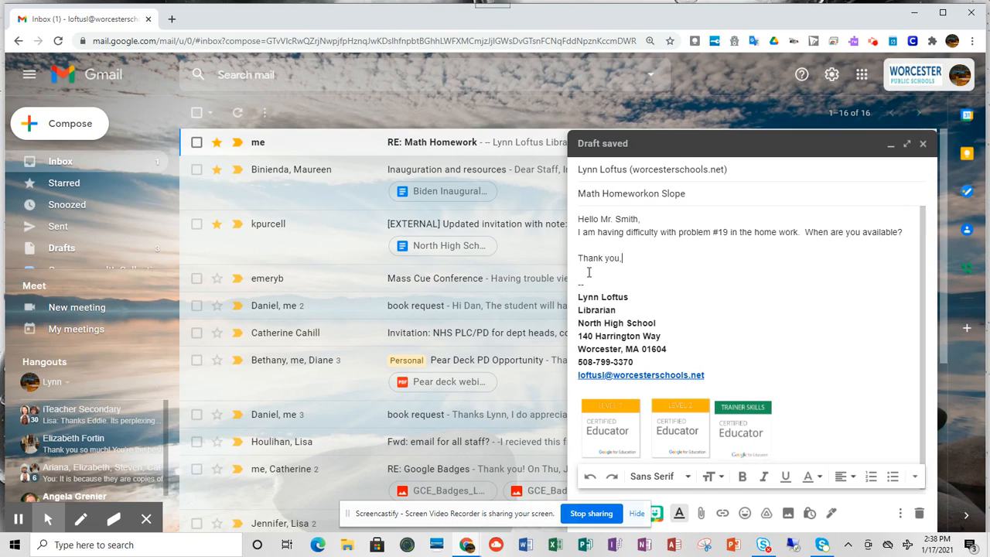
{"action": "type", "text": ","}
{"action": "key", "text": "Return"}
{"action": "key", "text": "Return"}
{"action": "type", "text": "J"}
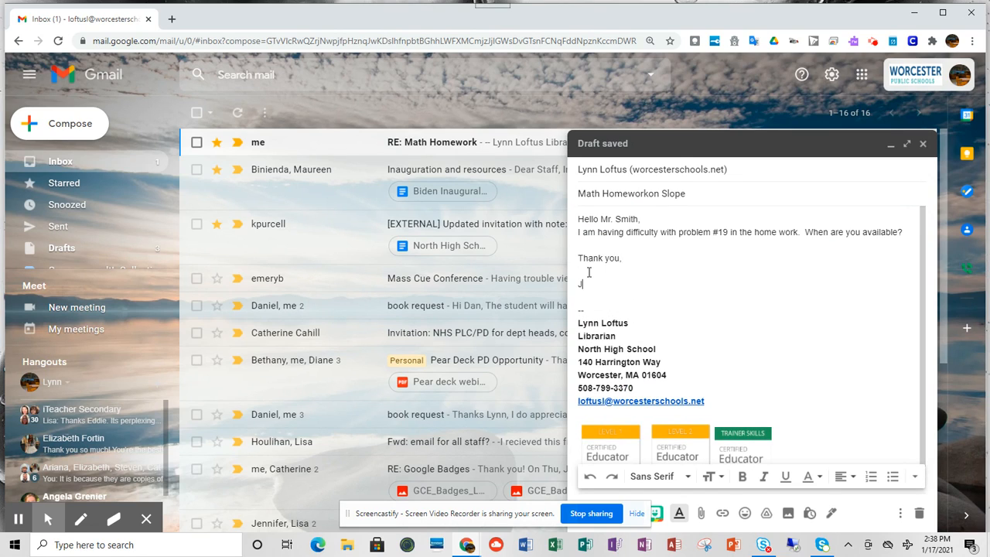
{"action": "type", "text": "ohn Lake"}
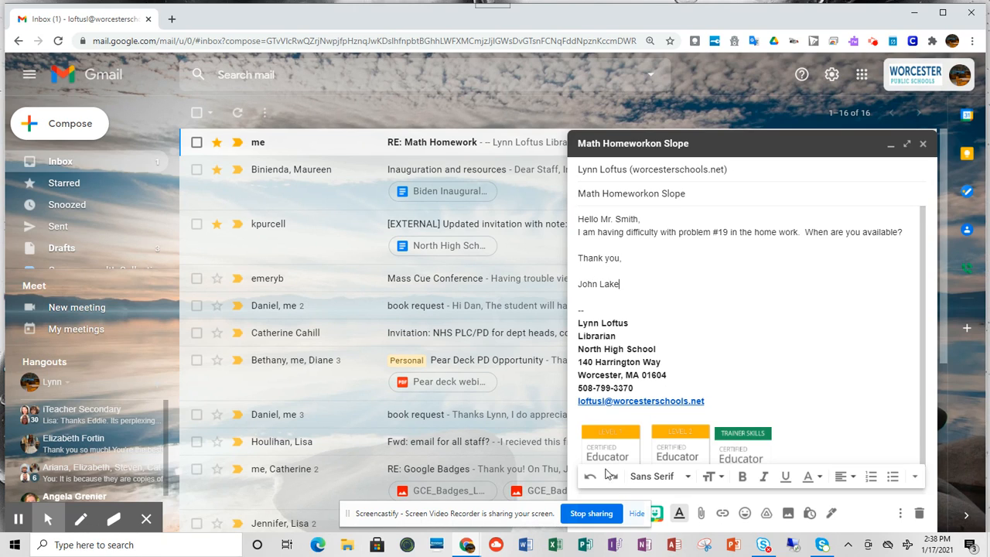
- Move the screen-sharing notice clear of the message's sending controls and close the draft without sending it
{"action": "scroll", "coordinate": [696, 418], "scroll_direction": "down", "scroll_amount": 1}
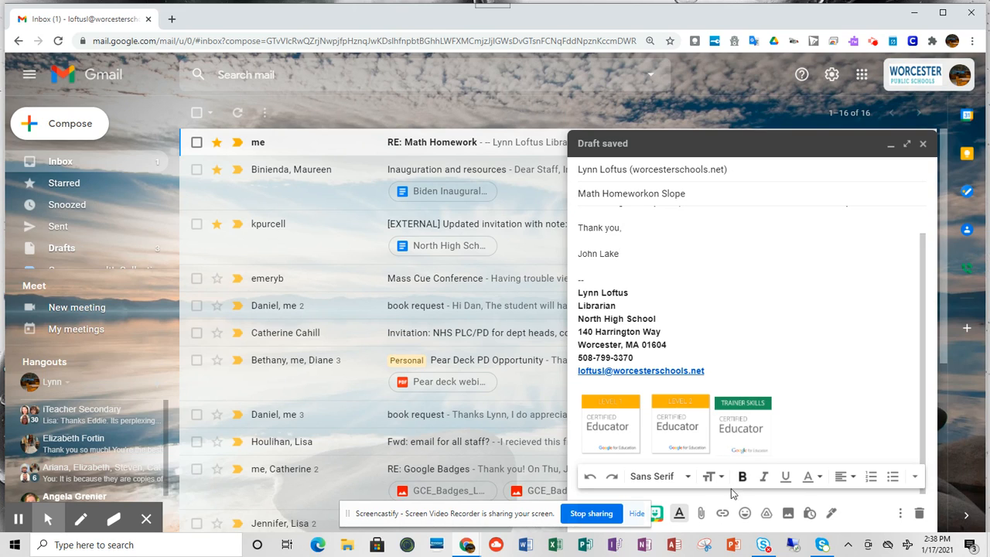
{"action": "left_click_drag", "start_coordinate": [502, 510], "coordinate": [367, 504]}
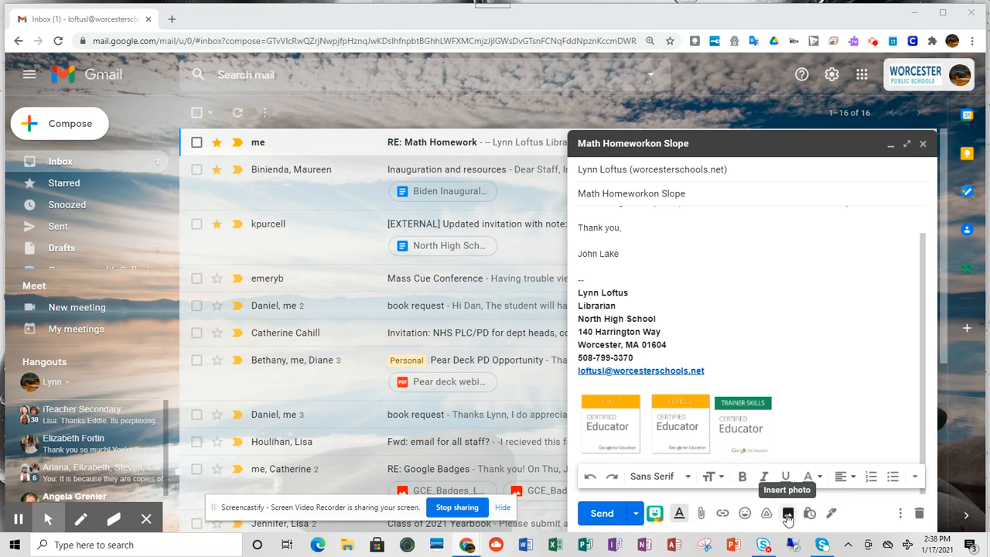
{"action": "left_click", "coordinate": [922, 144]}
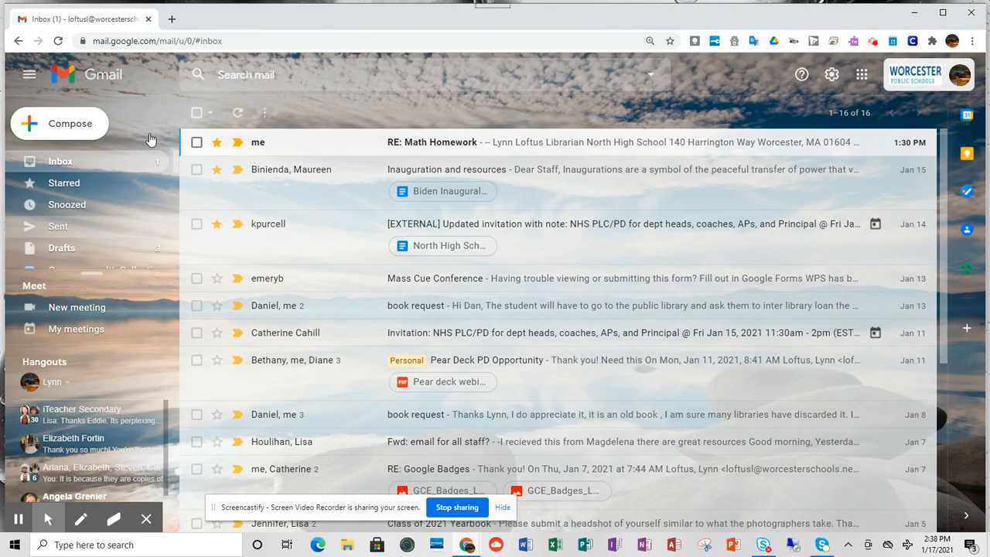